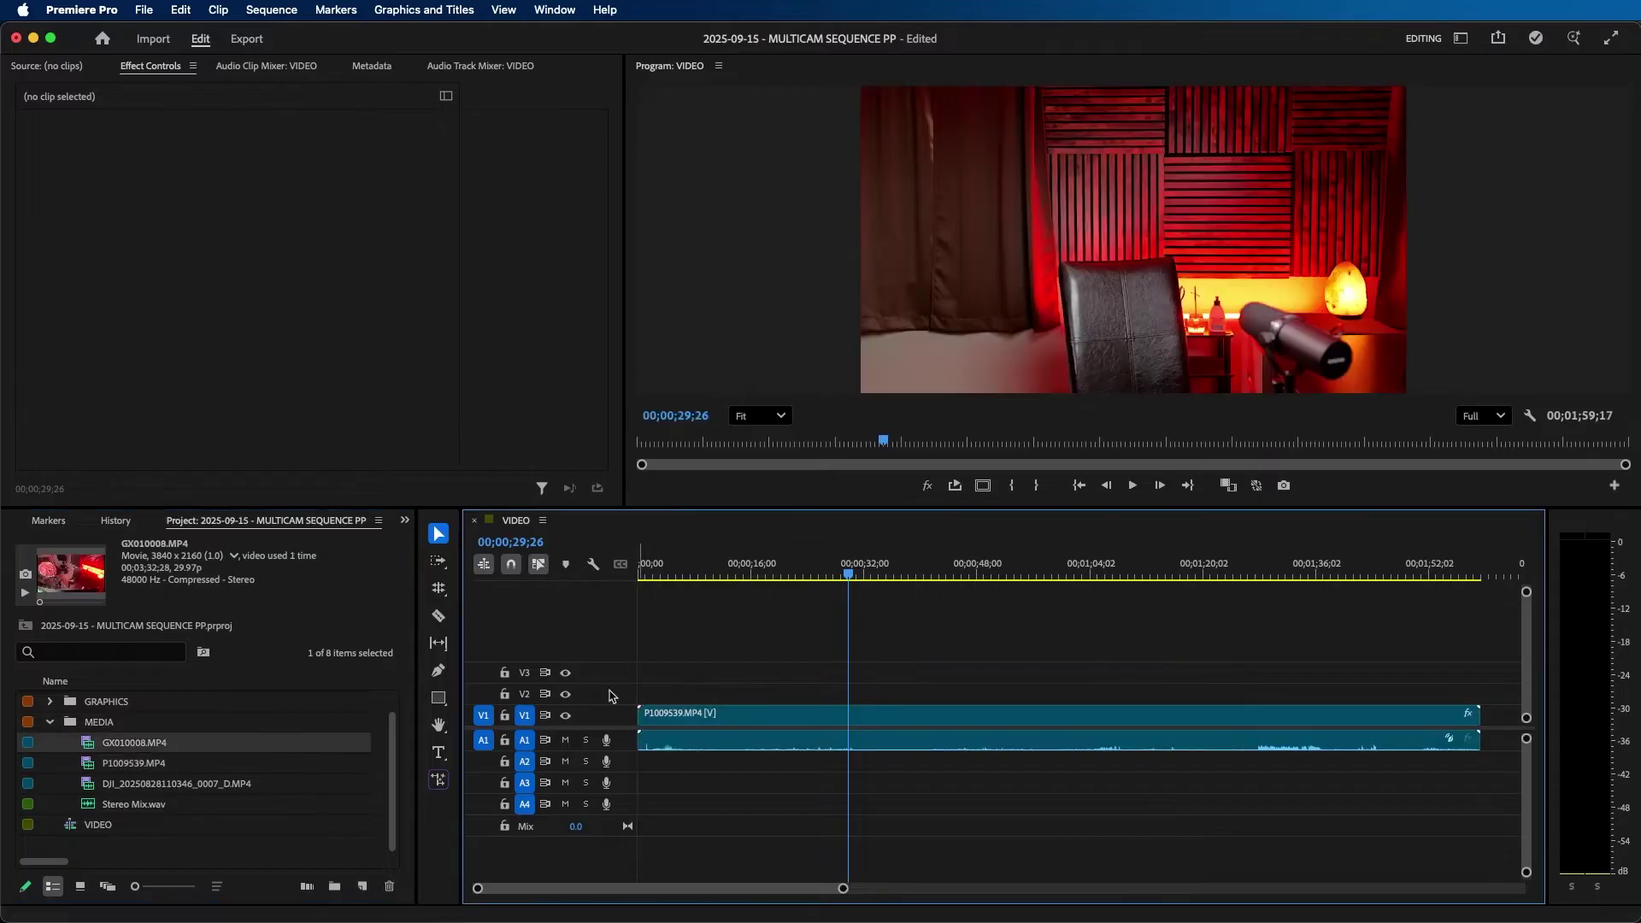
drag(100, 751, 697, 701)
drag(128, 784, 780, 684)
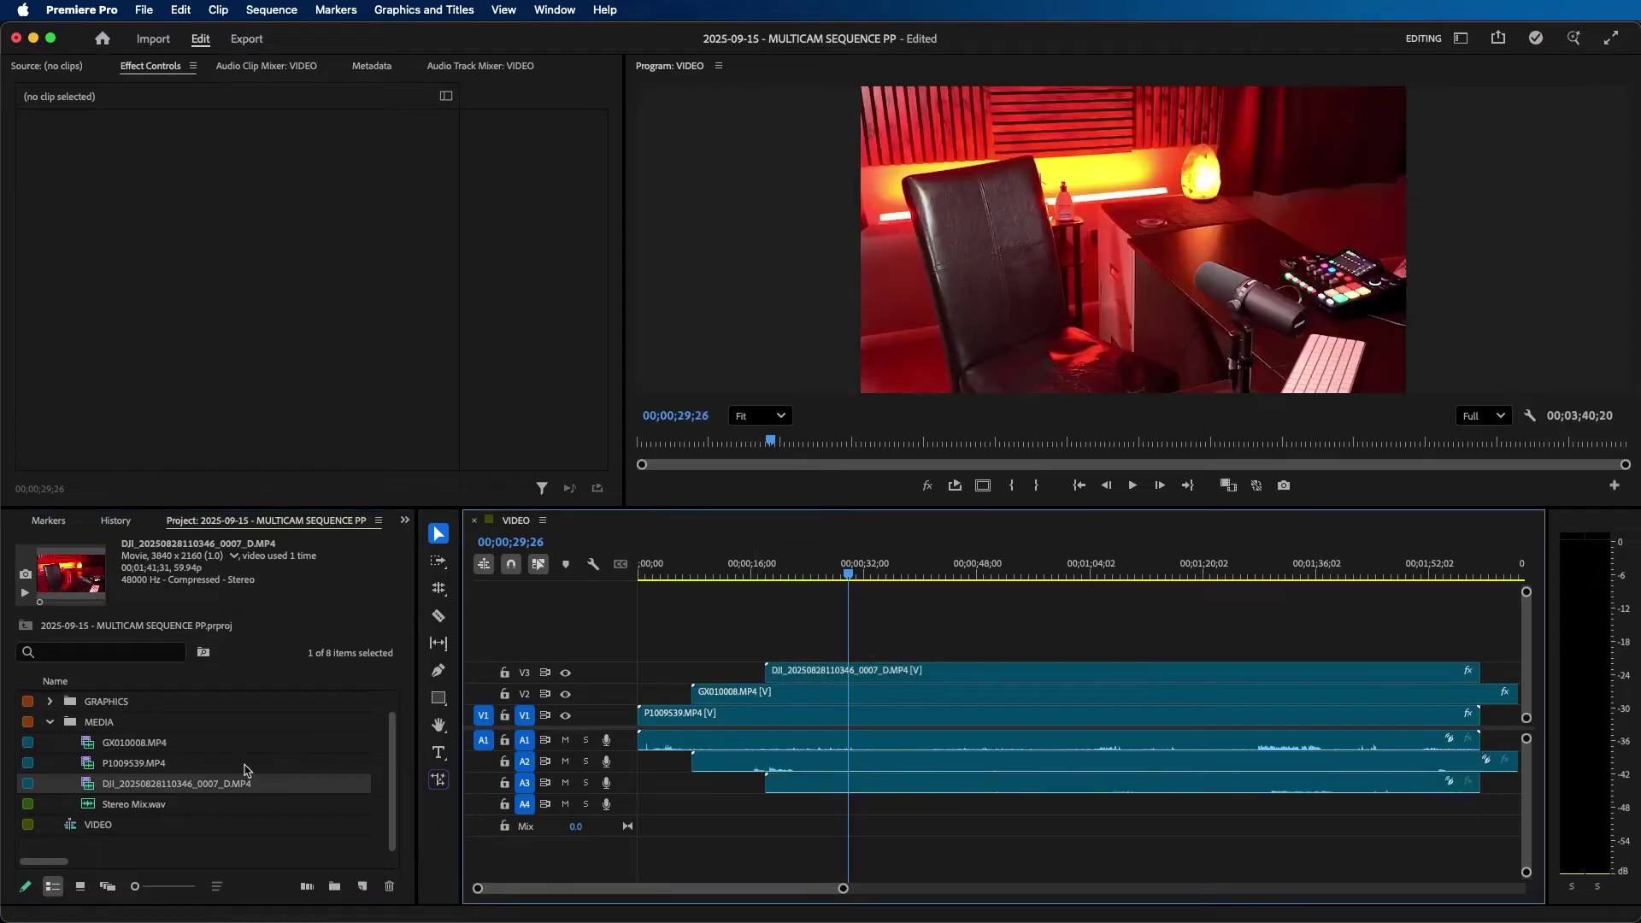
click(128, 806)
drag(110, 810, 866, 805)
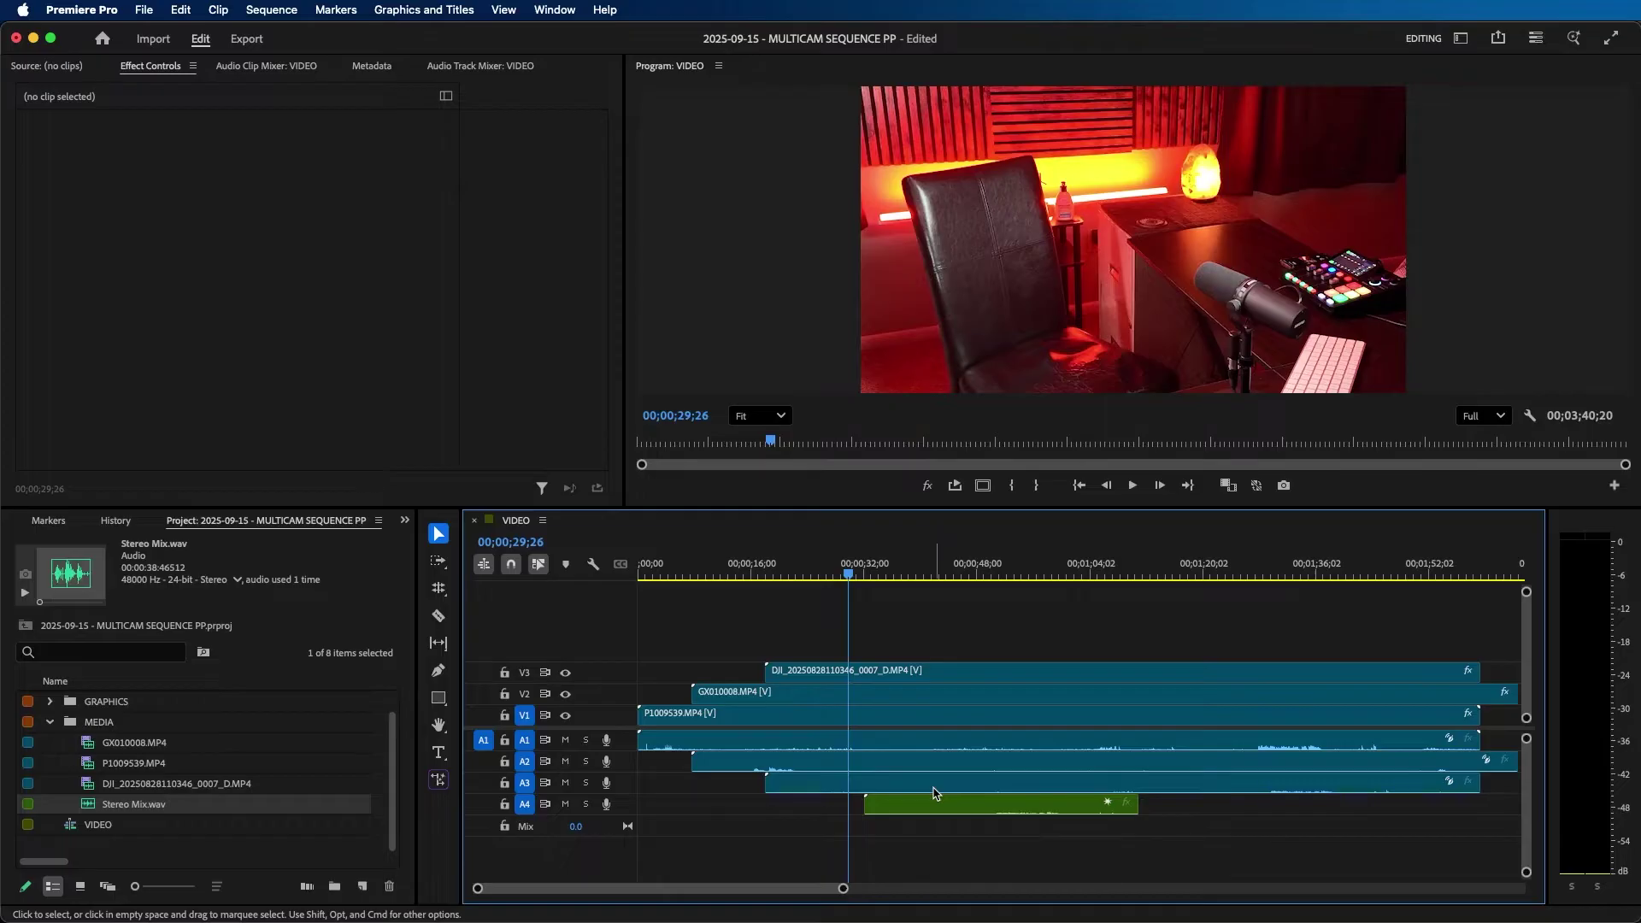
Synchronize all timeline clips by audio track channel 1.
drag(990, 640, 891, 848)
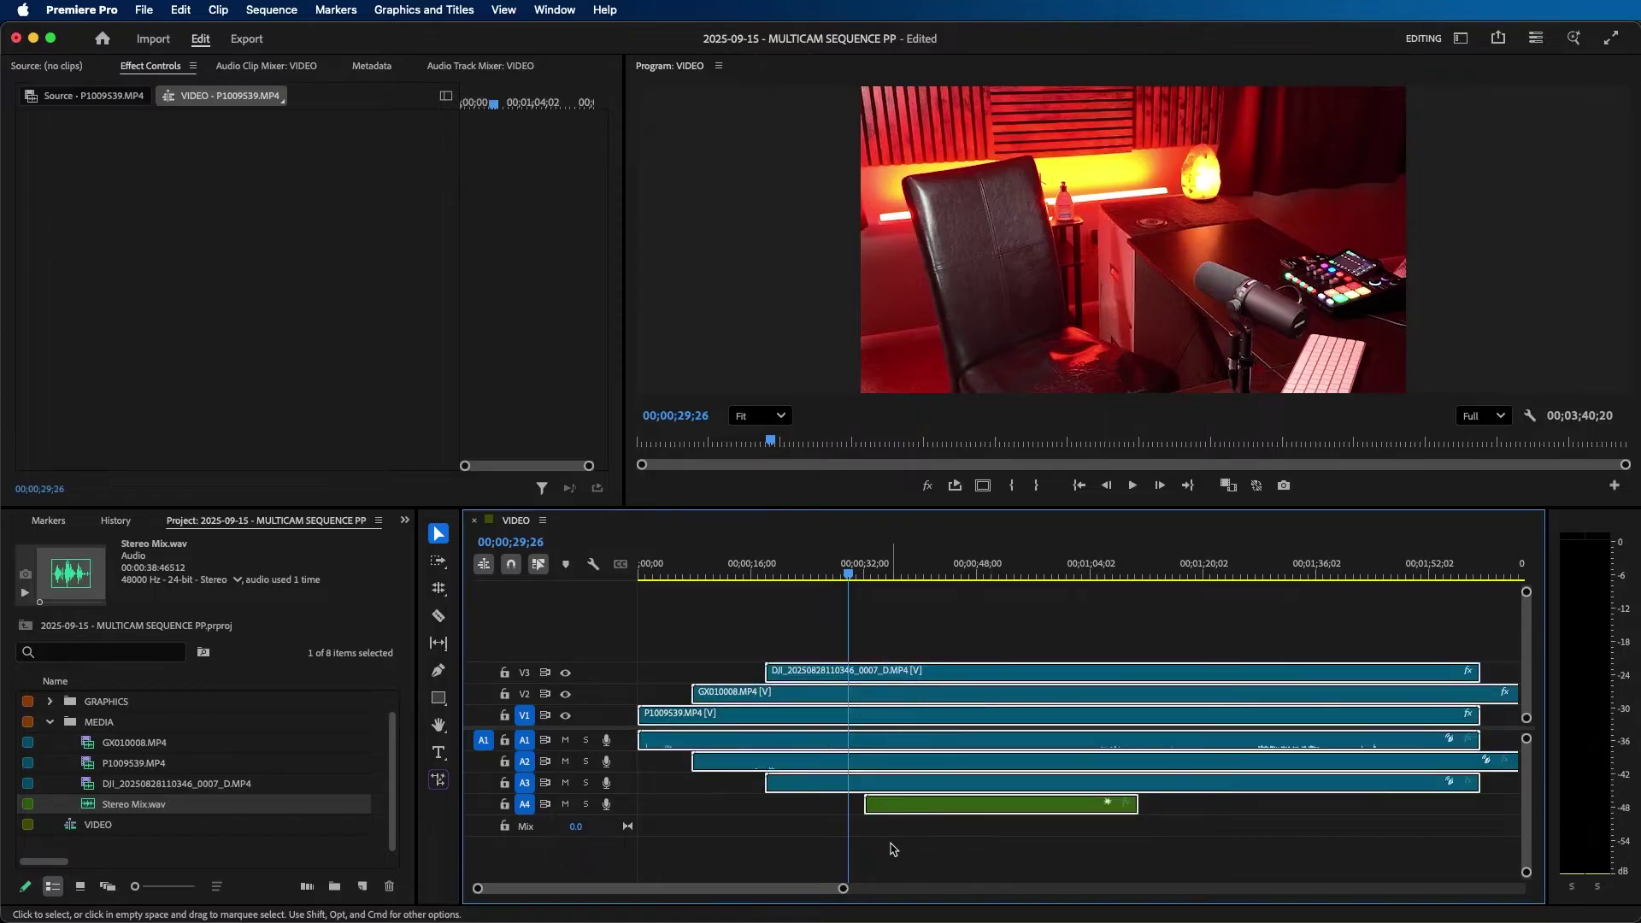
right_click(934, 742)
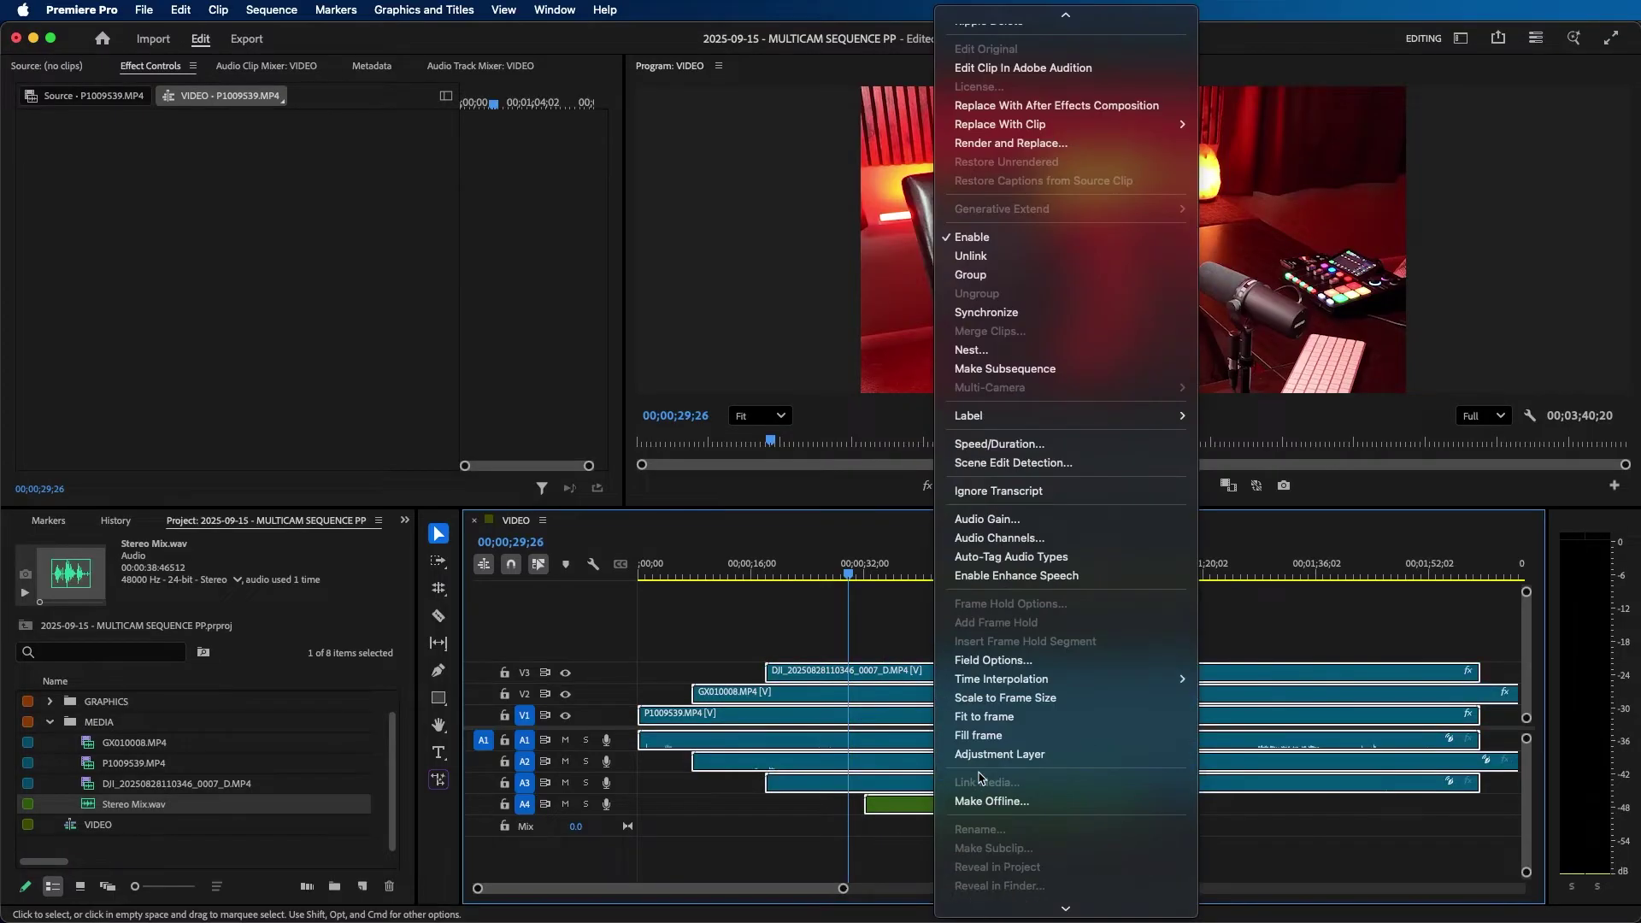
click(970, 312)
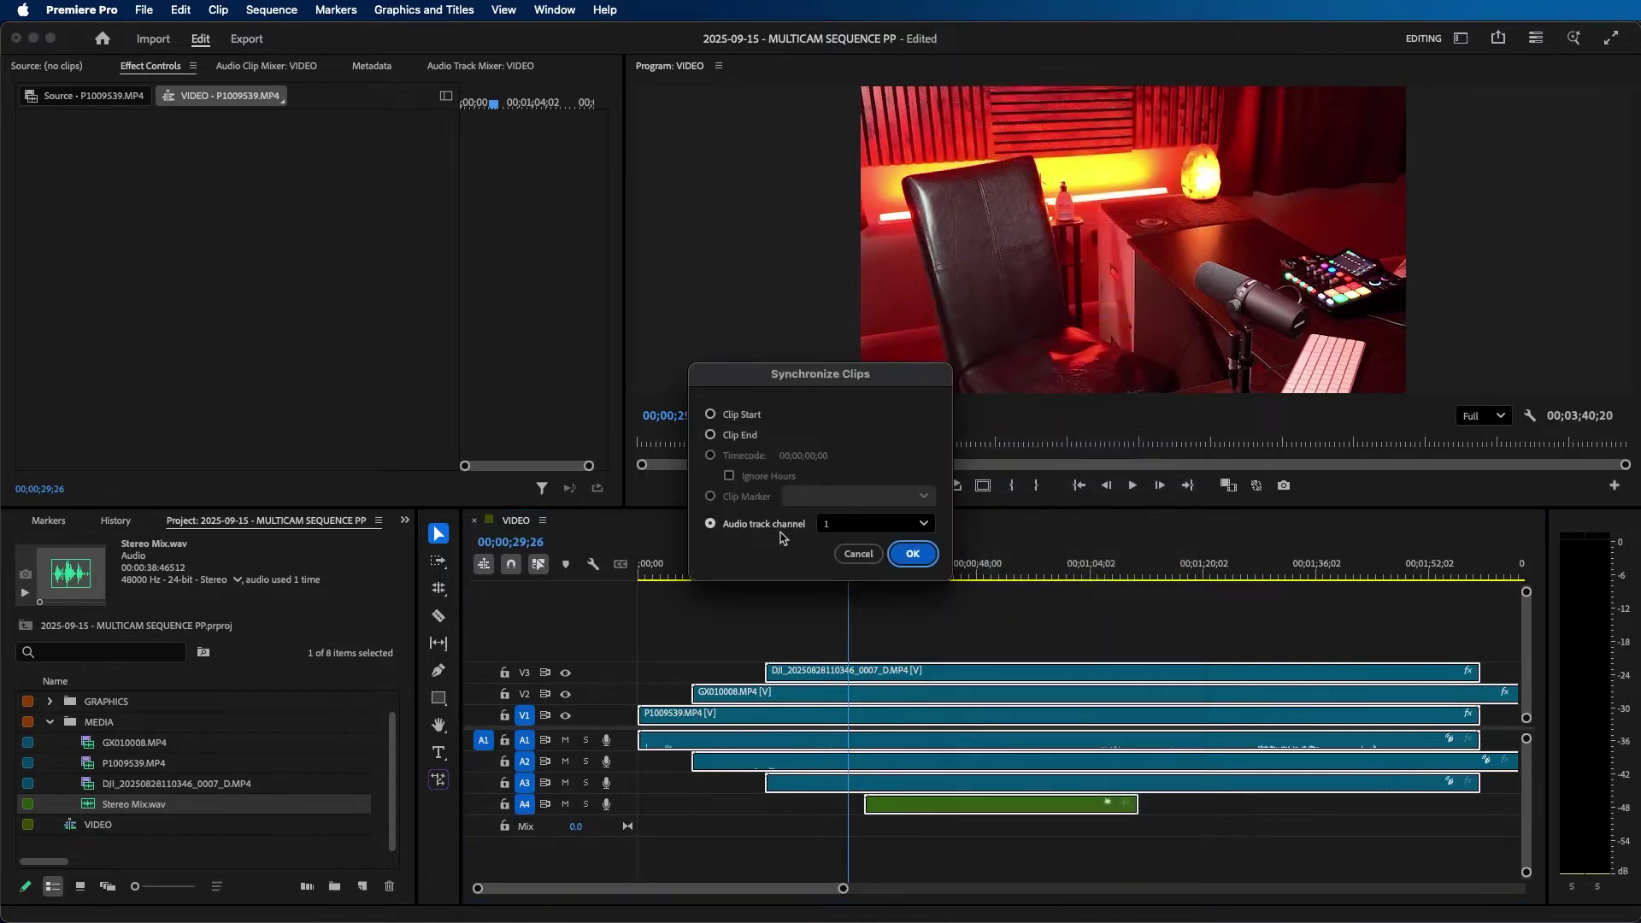
click(912, 553)
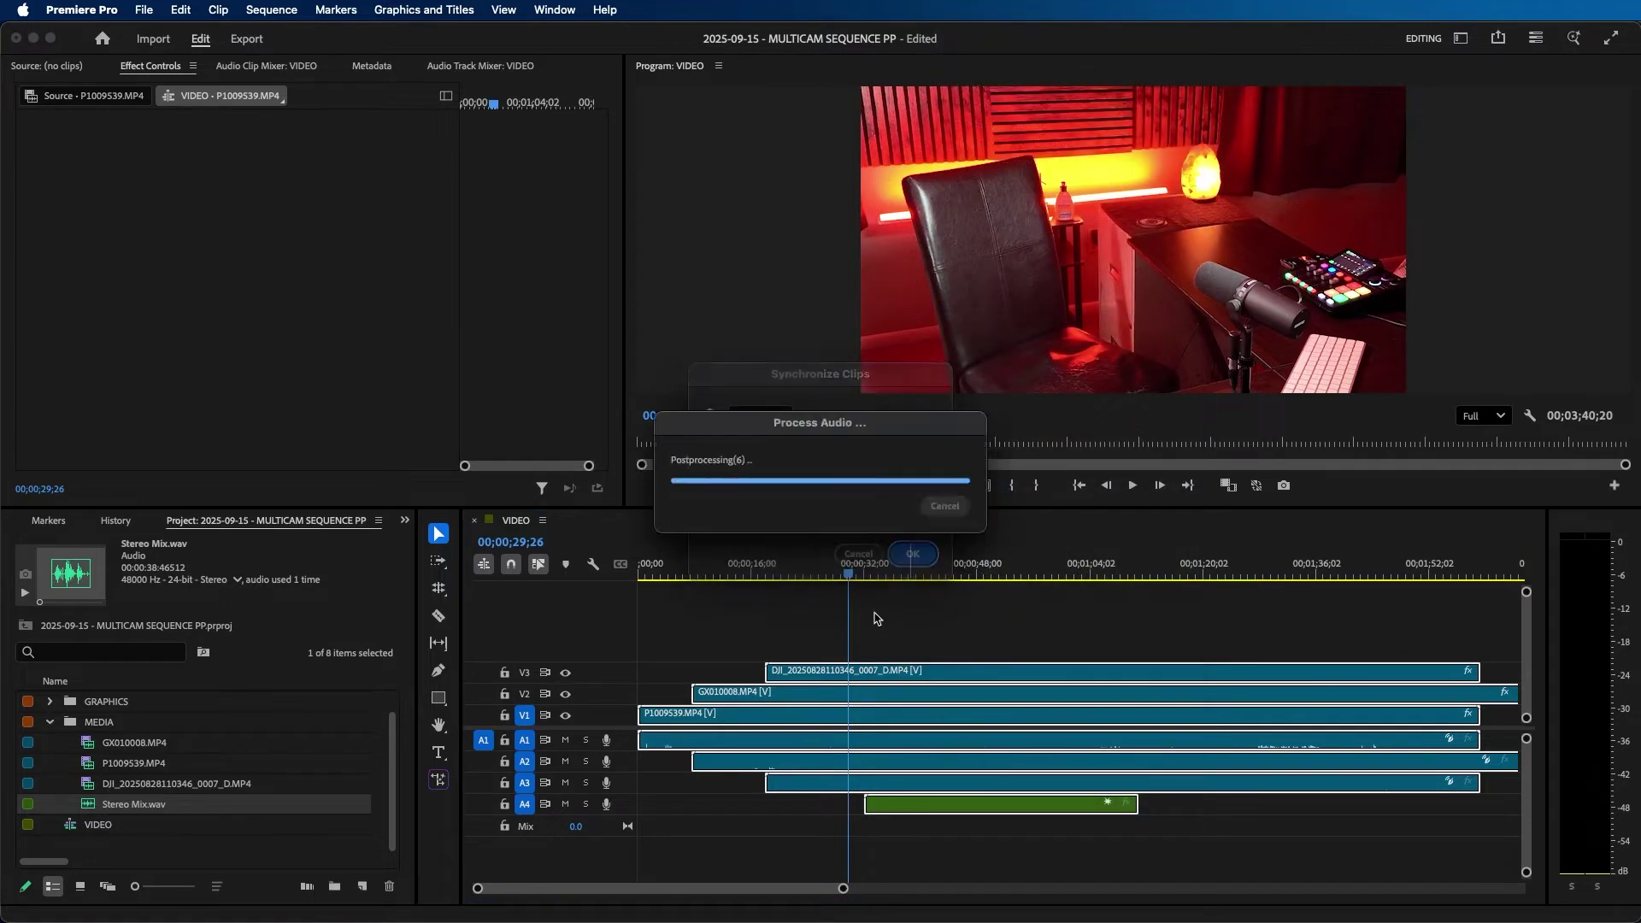
Trim the three camera clips to start with Stereo Mix.wav and end together with the GX010008.MP4 clip.
key(minus)
key(minus)
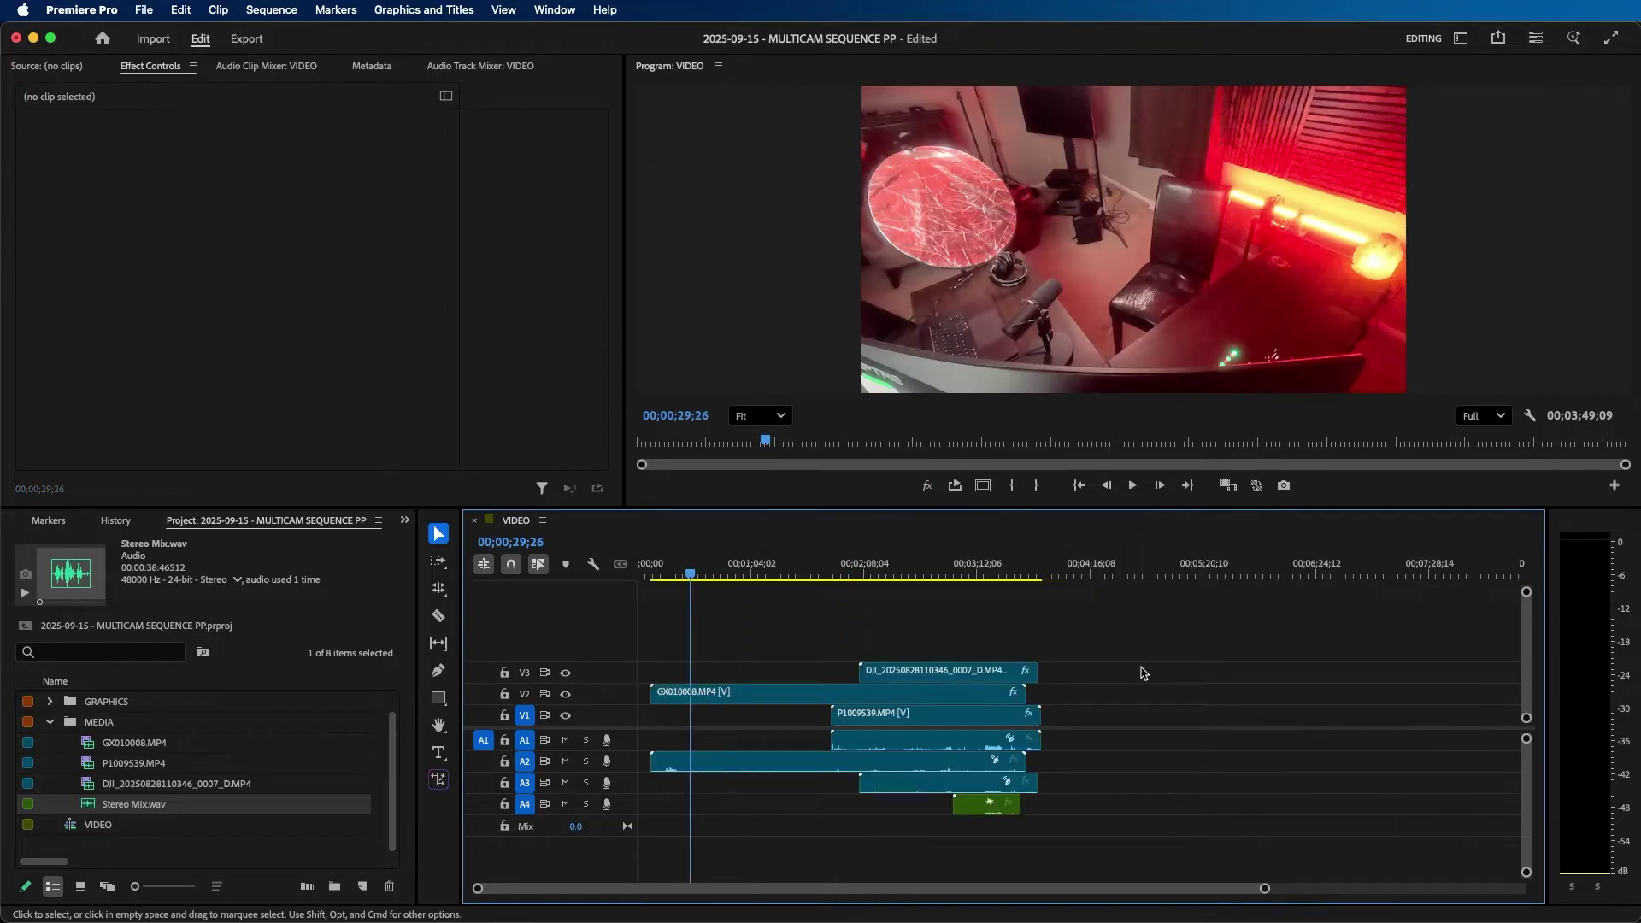
drag(1036, 671, 1026, 712)
drag(652, 693, 964, 690)
drag(861, 670, 955, 671)
drag(831, 712, 940, 700)
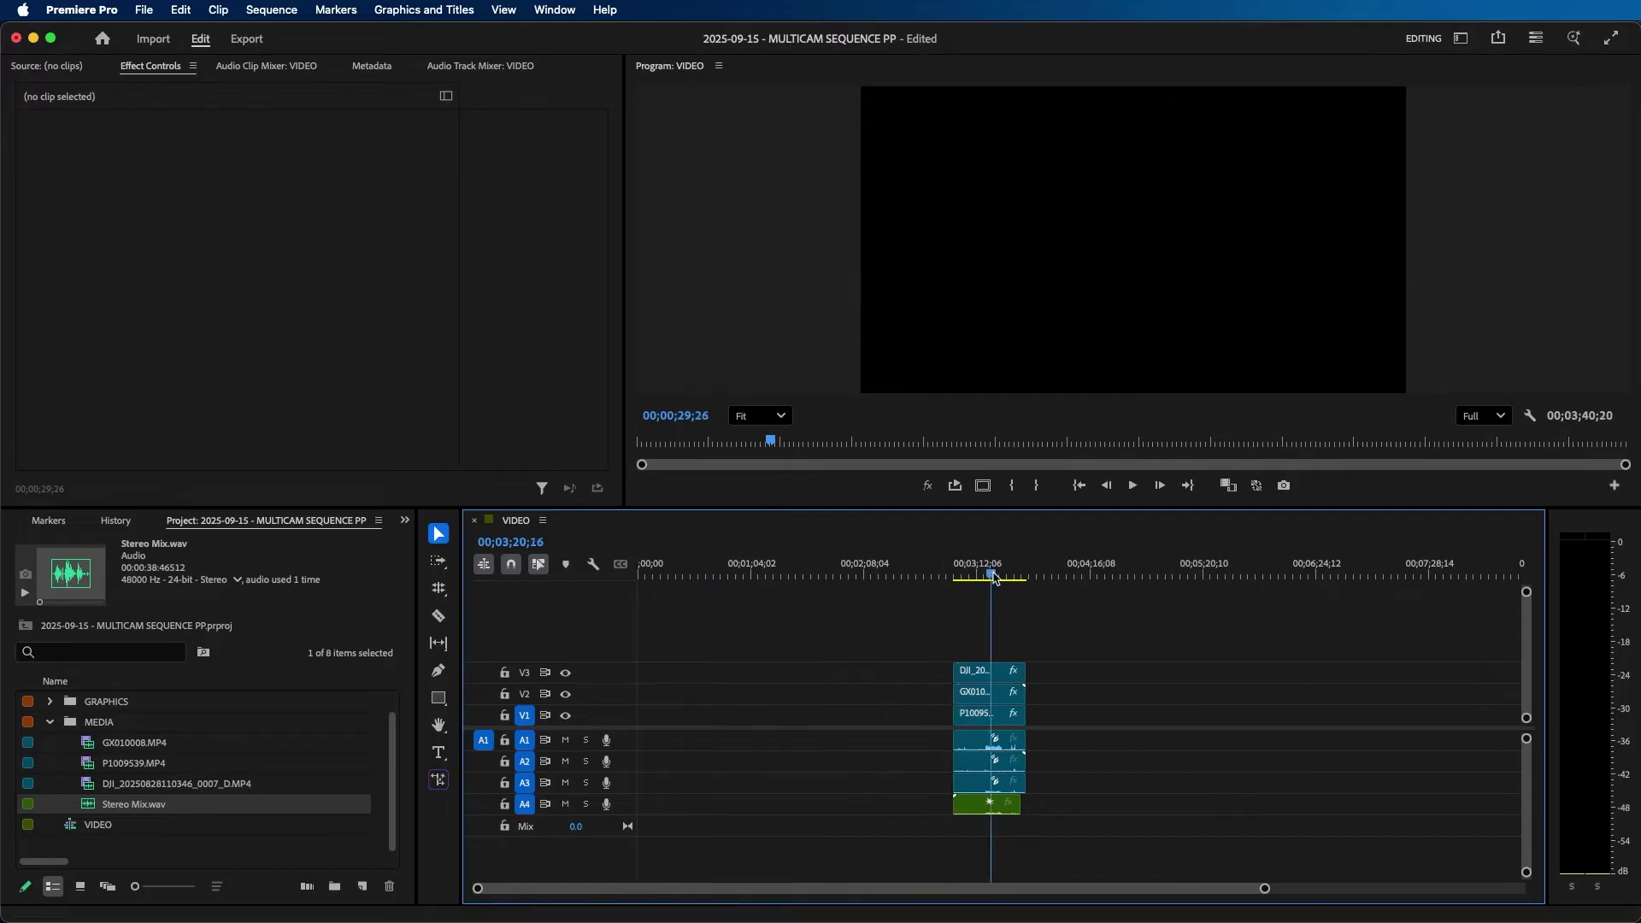
Trim the ends of the three camera clips to the end of the Stereo Mix.wav clip.
click(992, 575)
key(=)
key(=)
key(=)
click(1188, 656)
drag(1406, 655, 1173, 703)
drag(1327, 802, 1190, 782)
Trim the starts of all video and audio clips together to 00;03;17;10.
click(1037, 571)
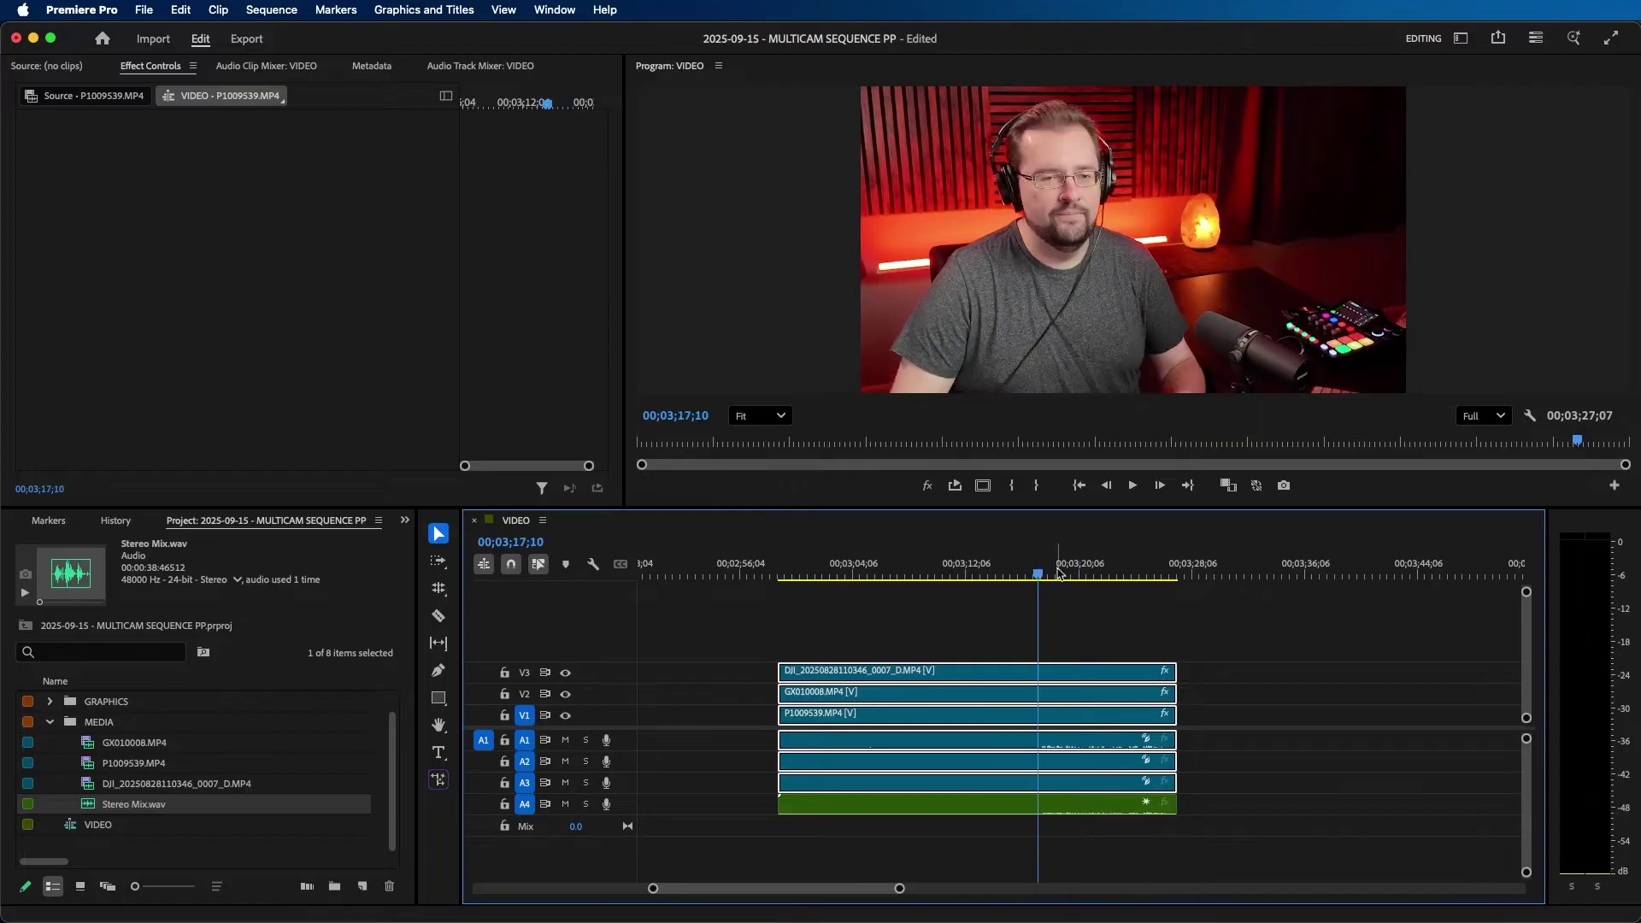
click(910, 656)
drag(910, 656, 895, 850)
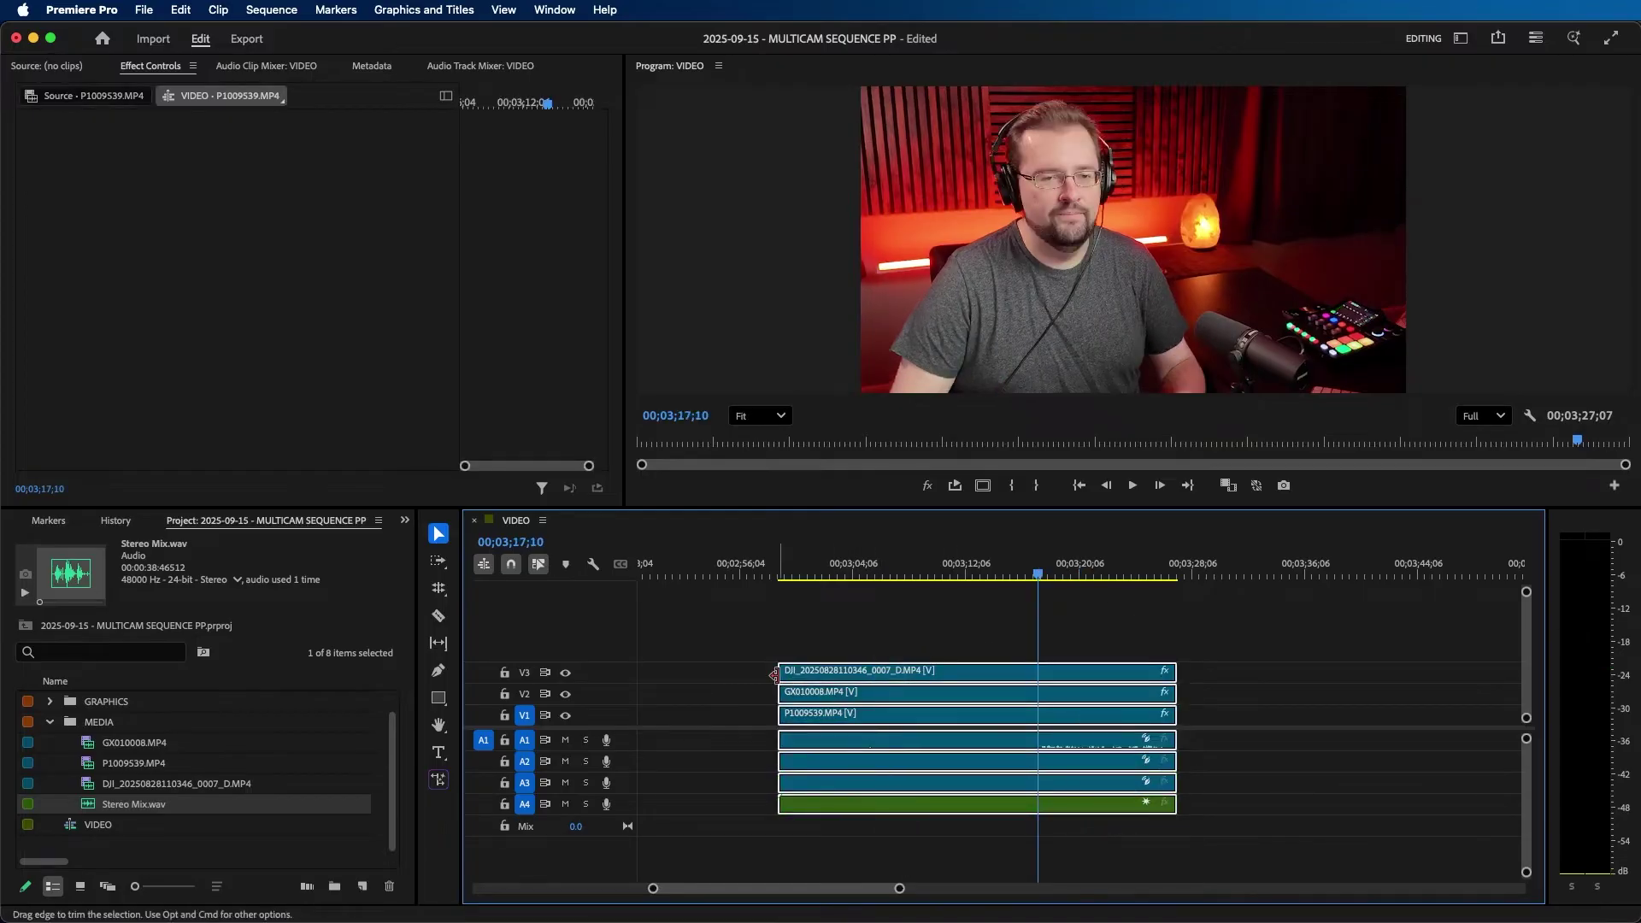
drag(780, 680, 1038, 680)
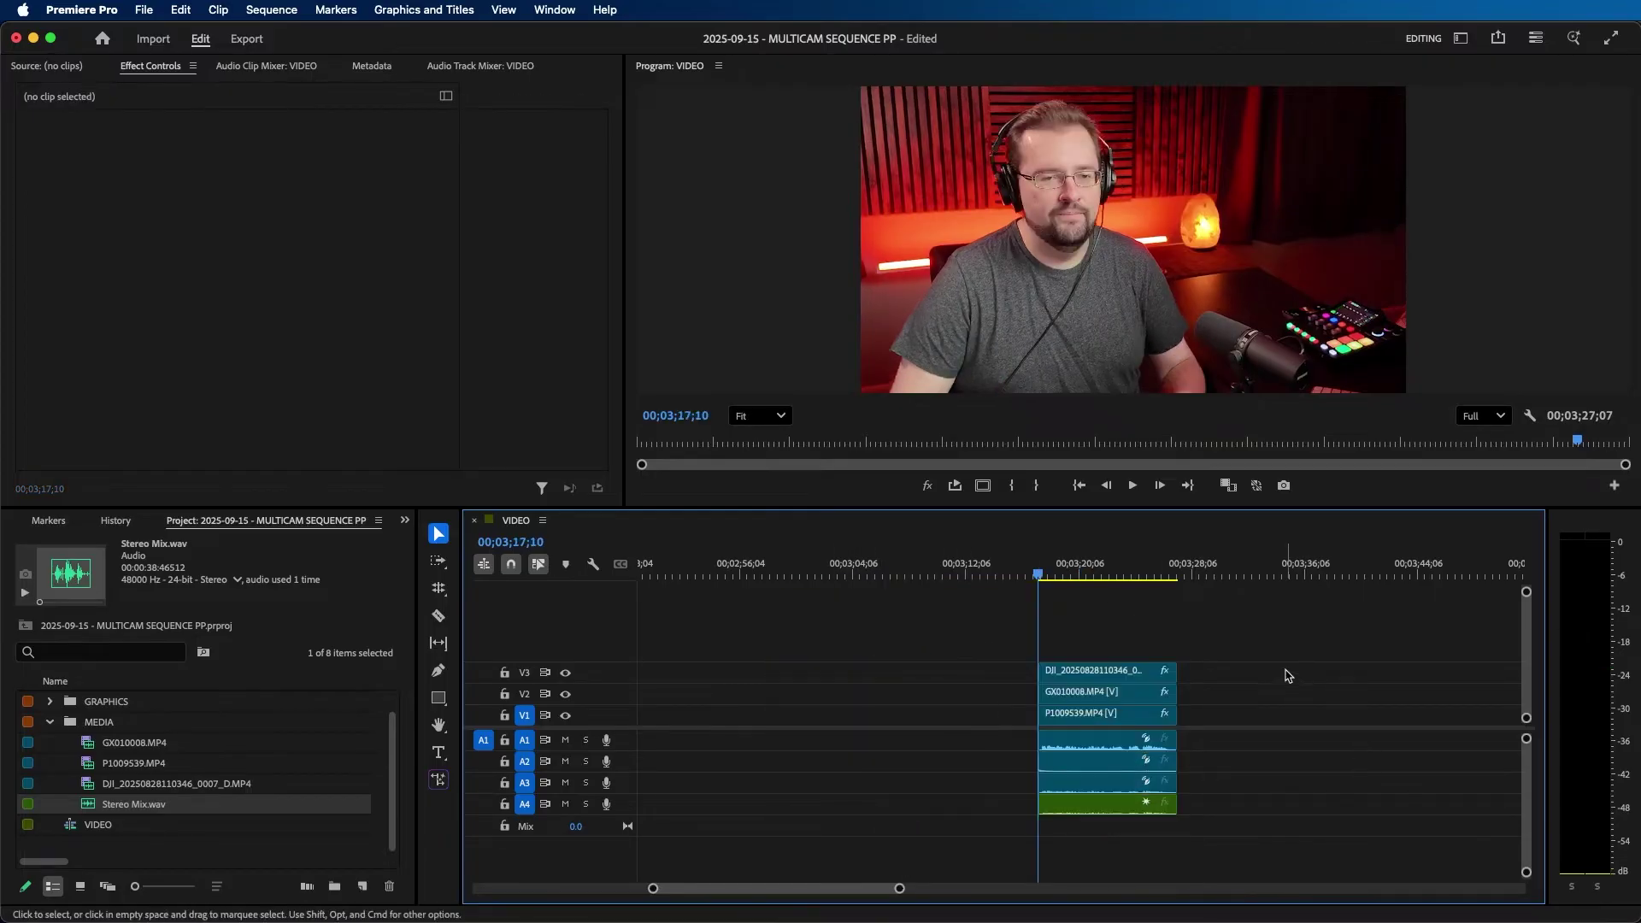
drag(1258, 630, 1111, 784)
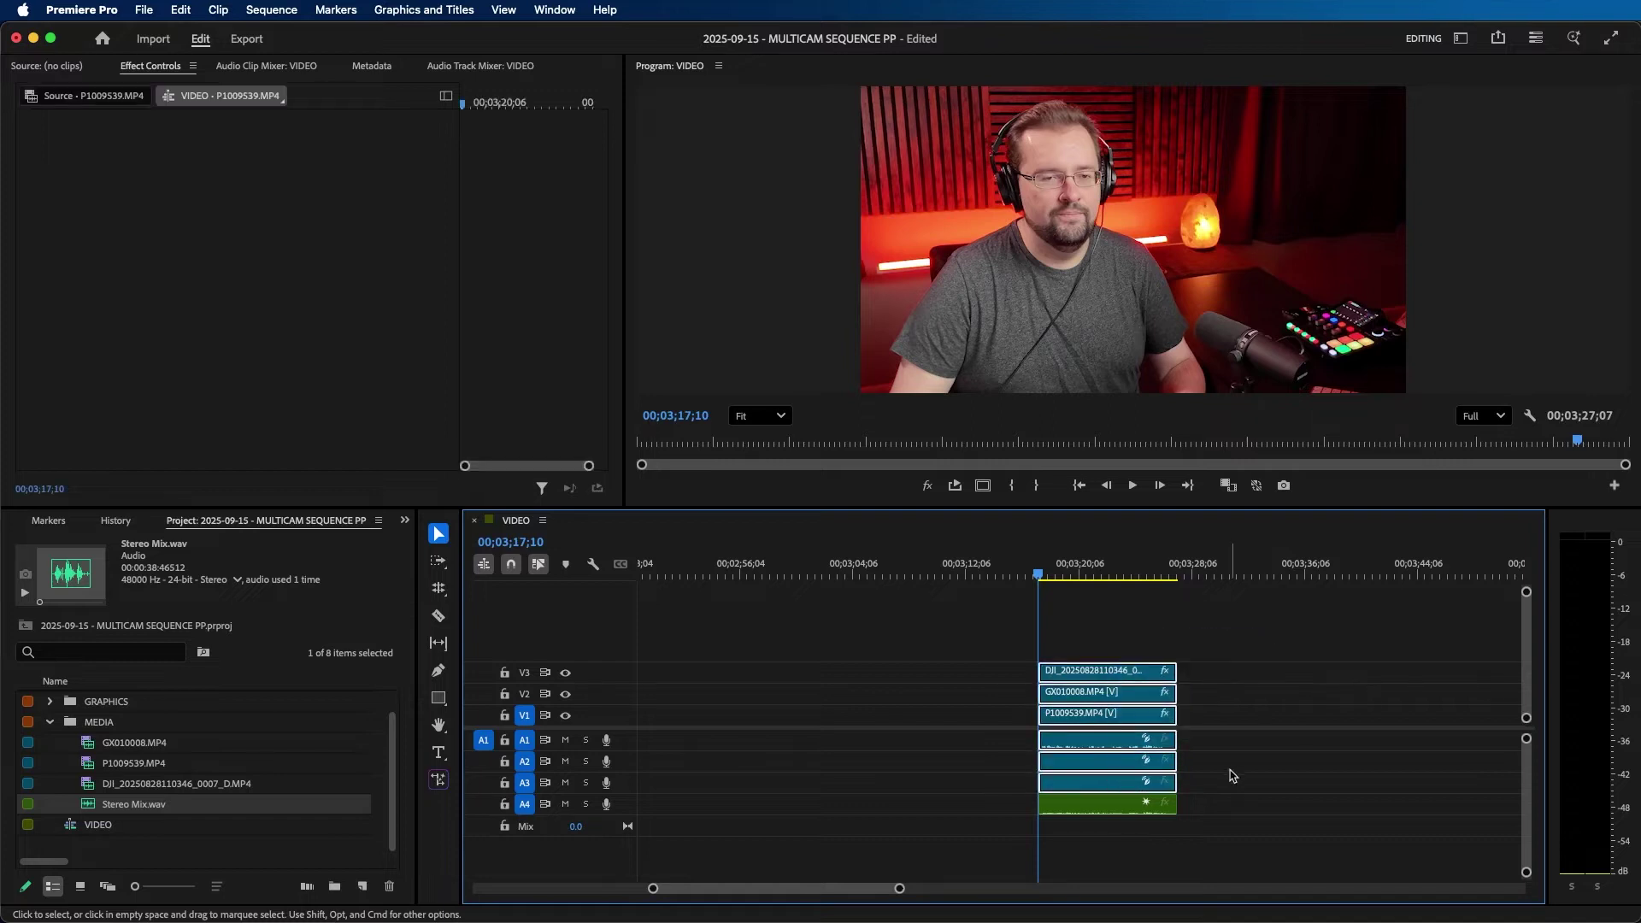
click(1067, 807)
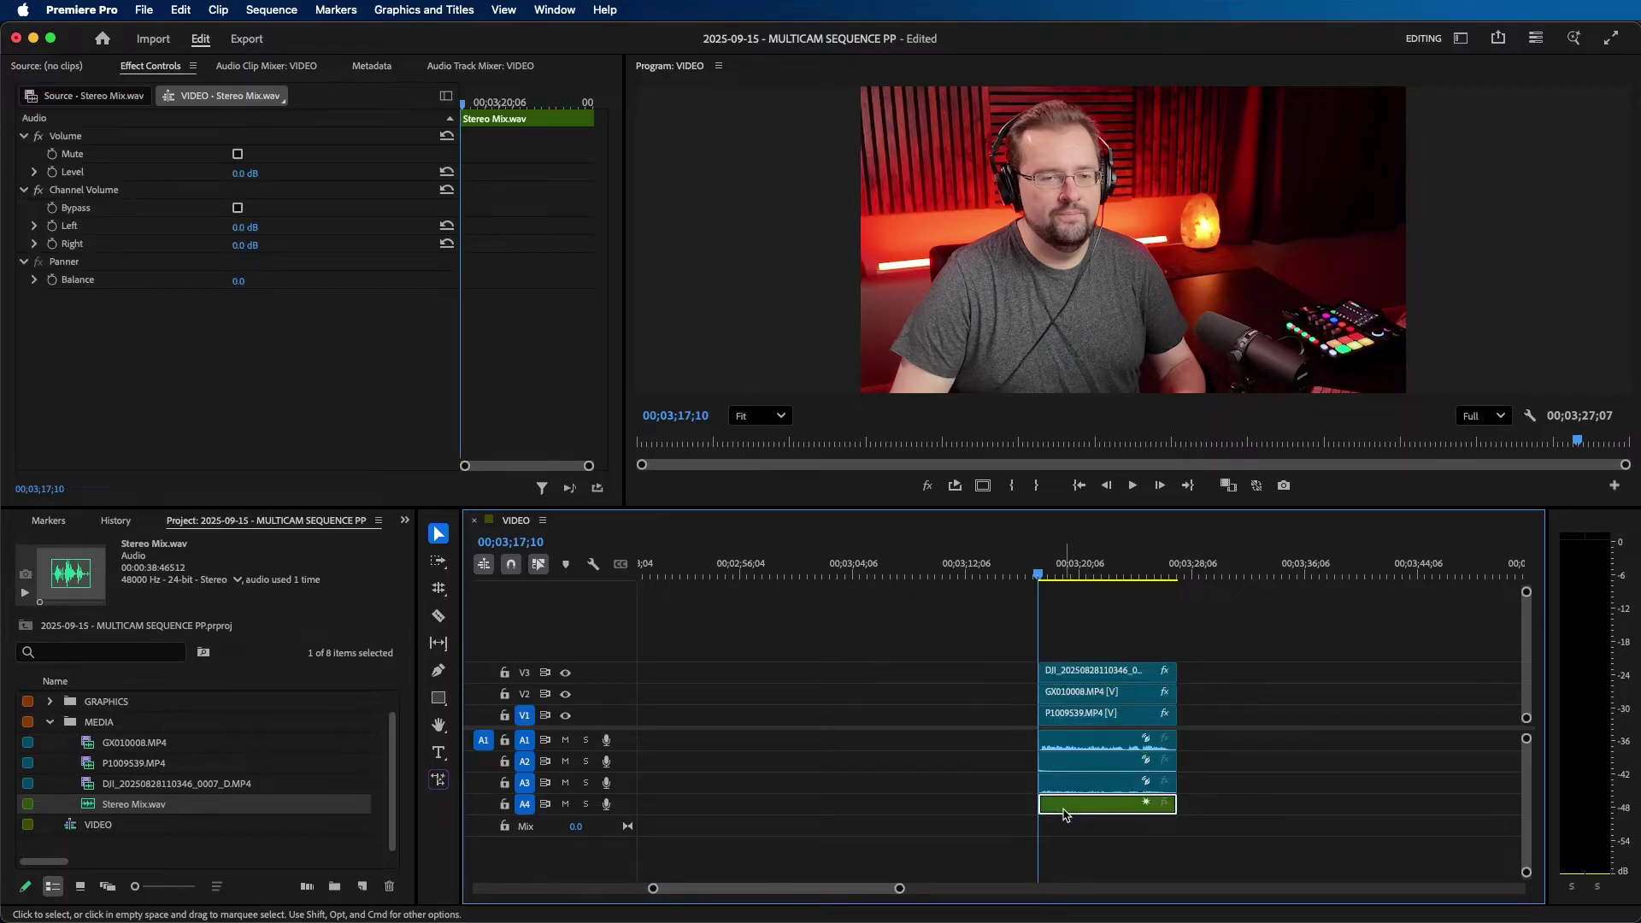
click(1105, 790)
click(1095, 766)
click(1093, 743)
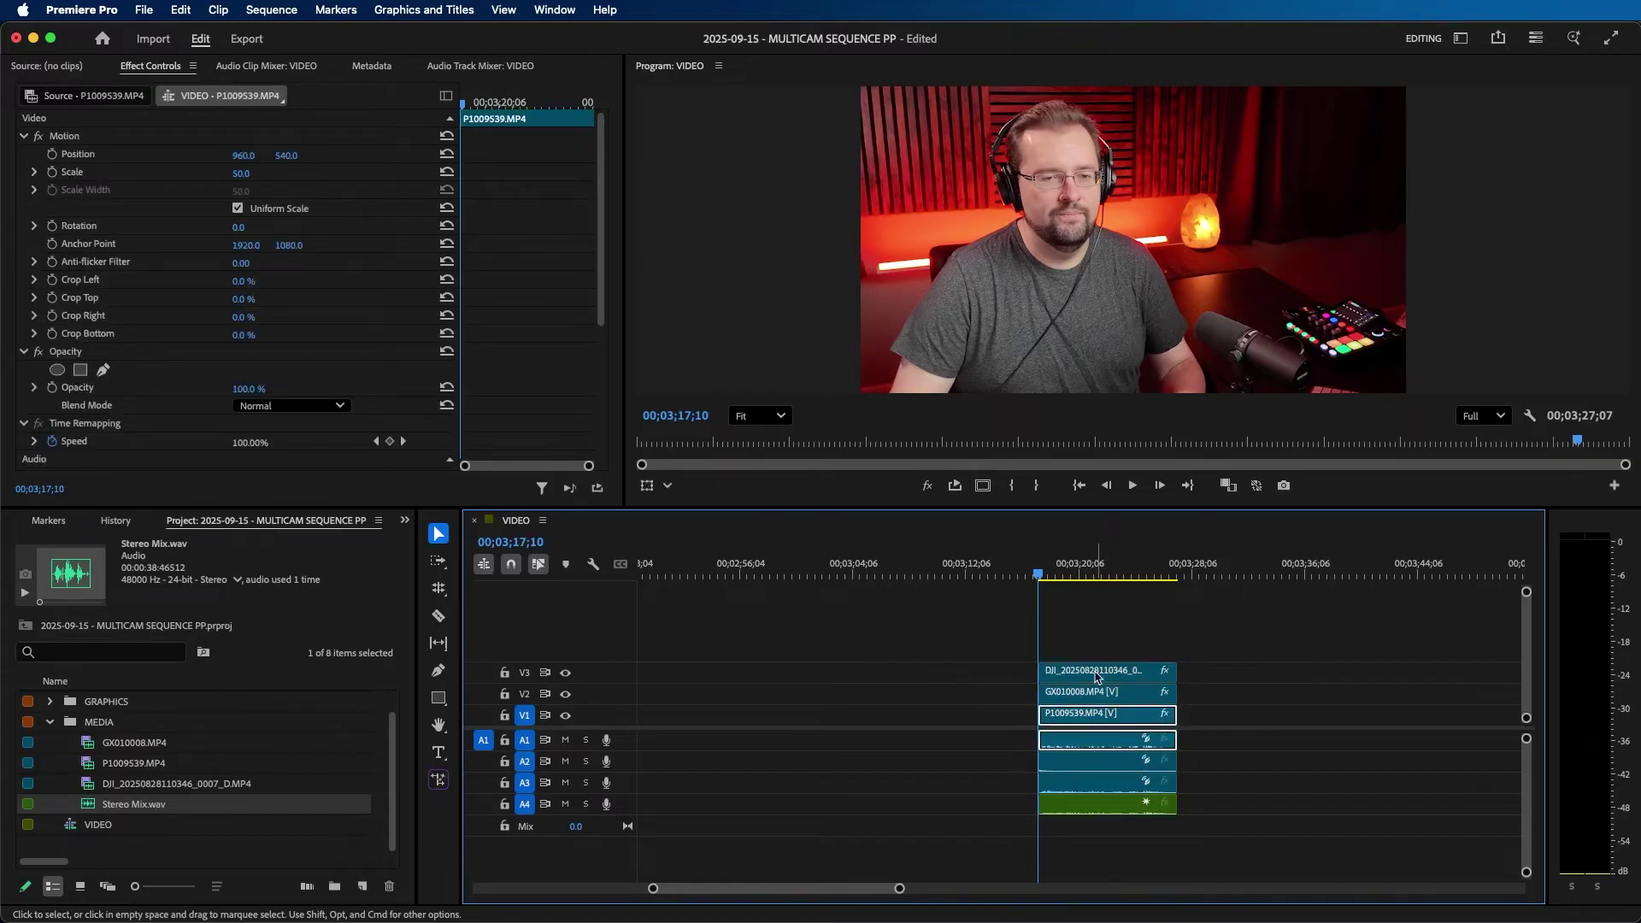
Unlink the three camera clips and delete their audio from tracks A1 to A3.
drag(1233, 612, 1106, 782)
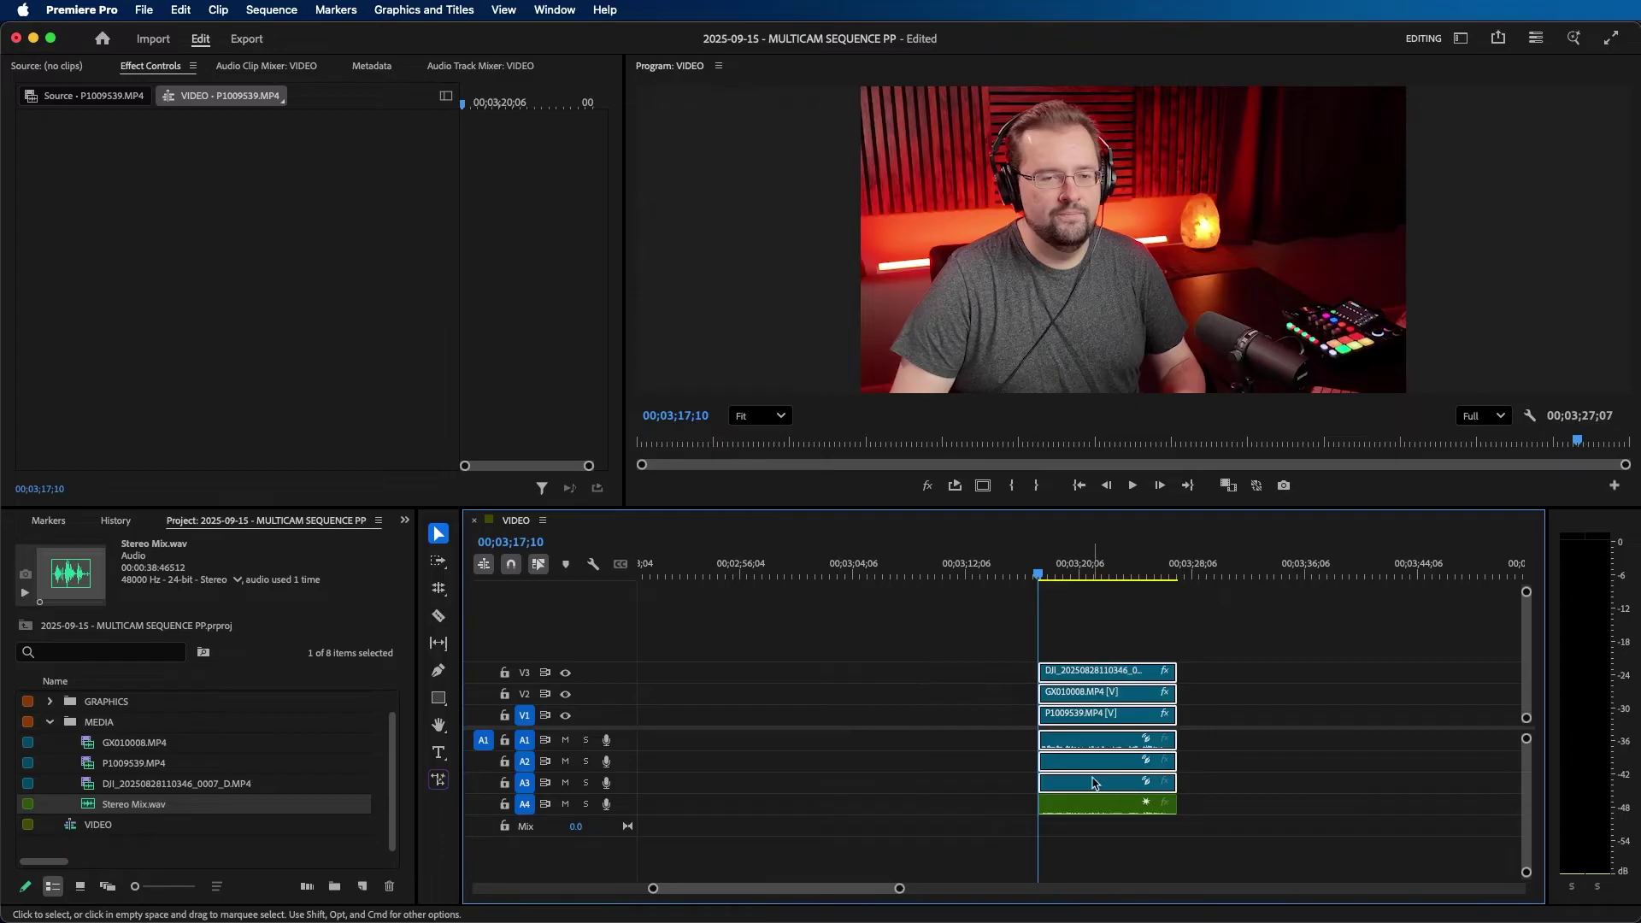
right_click(1074, 696)
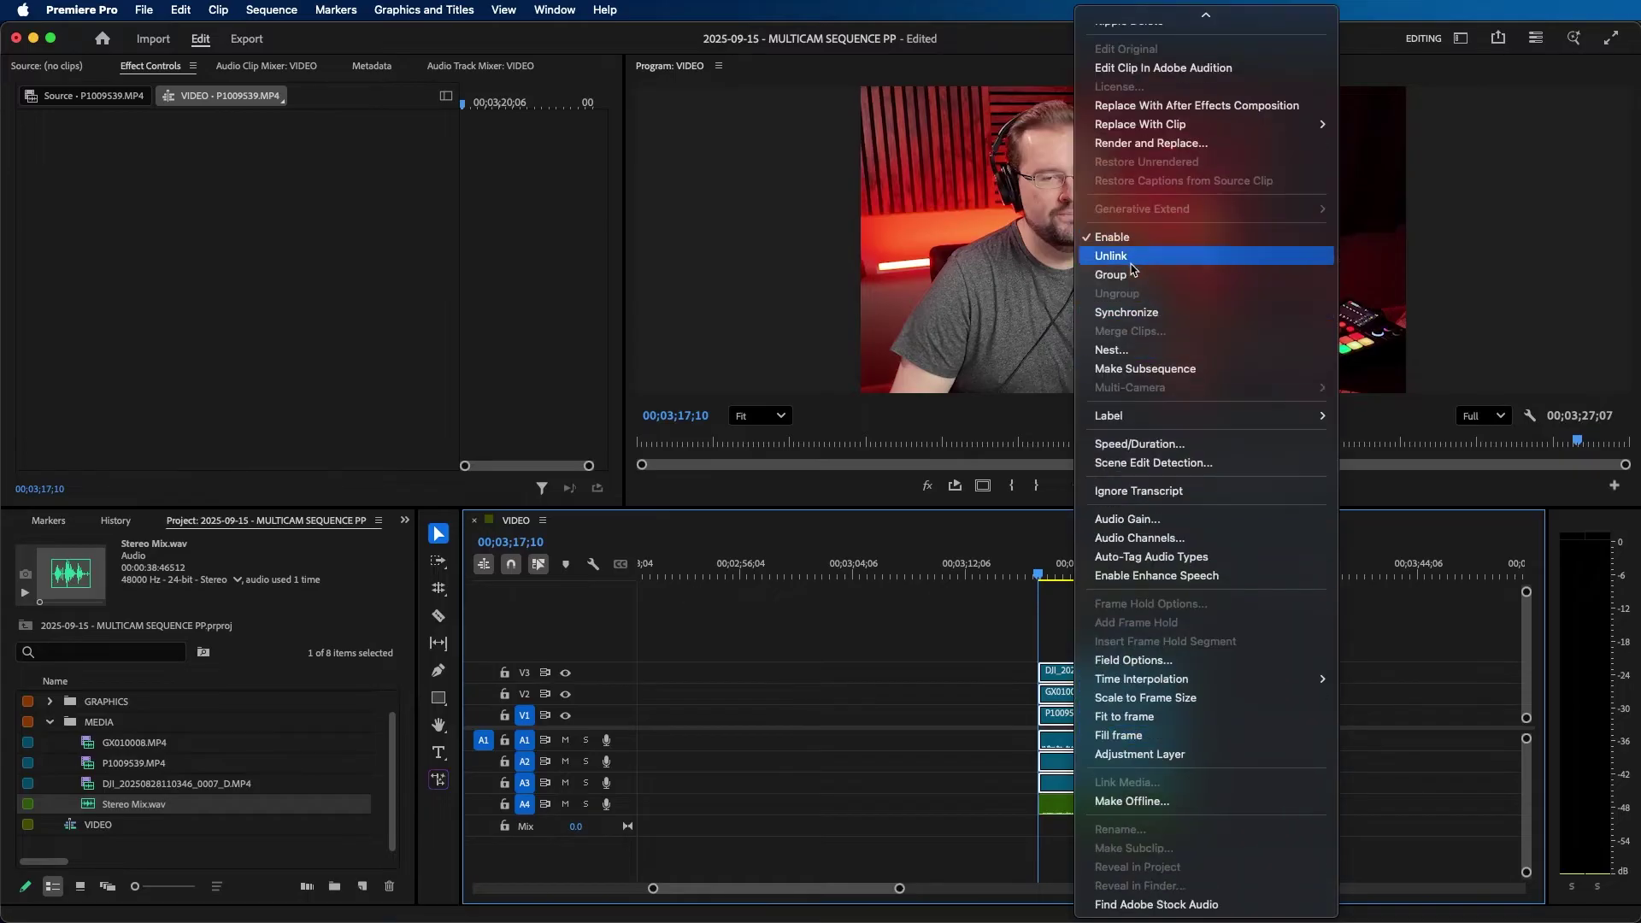
click(1137, 256)
drag(1213, 740, 1121, 784)
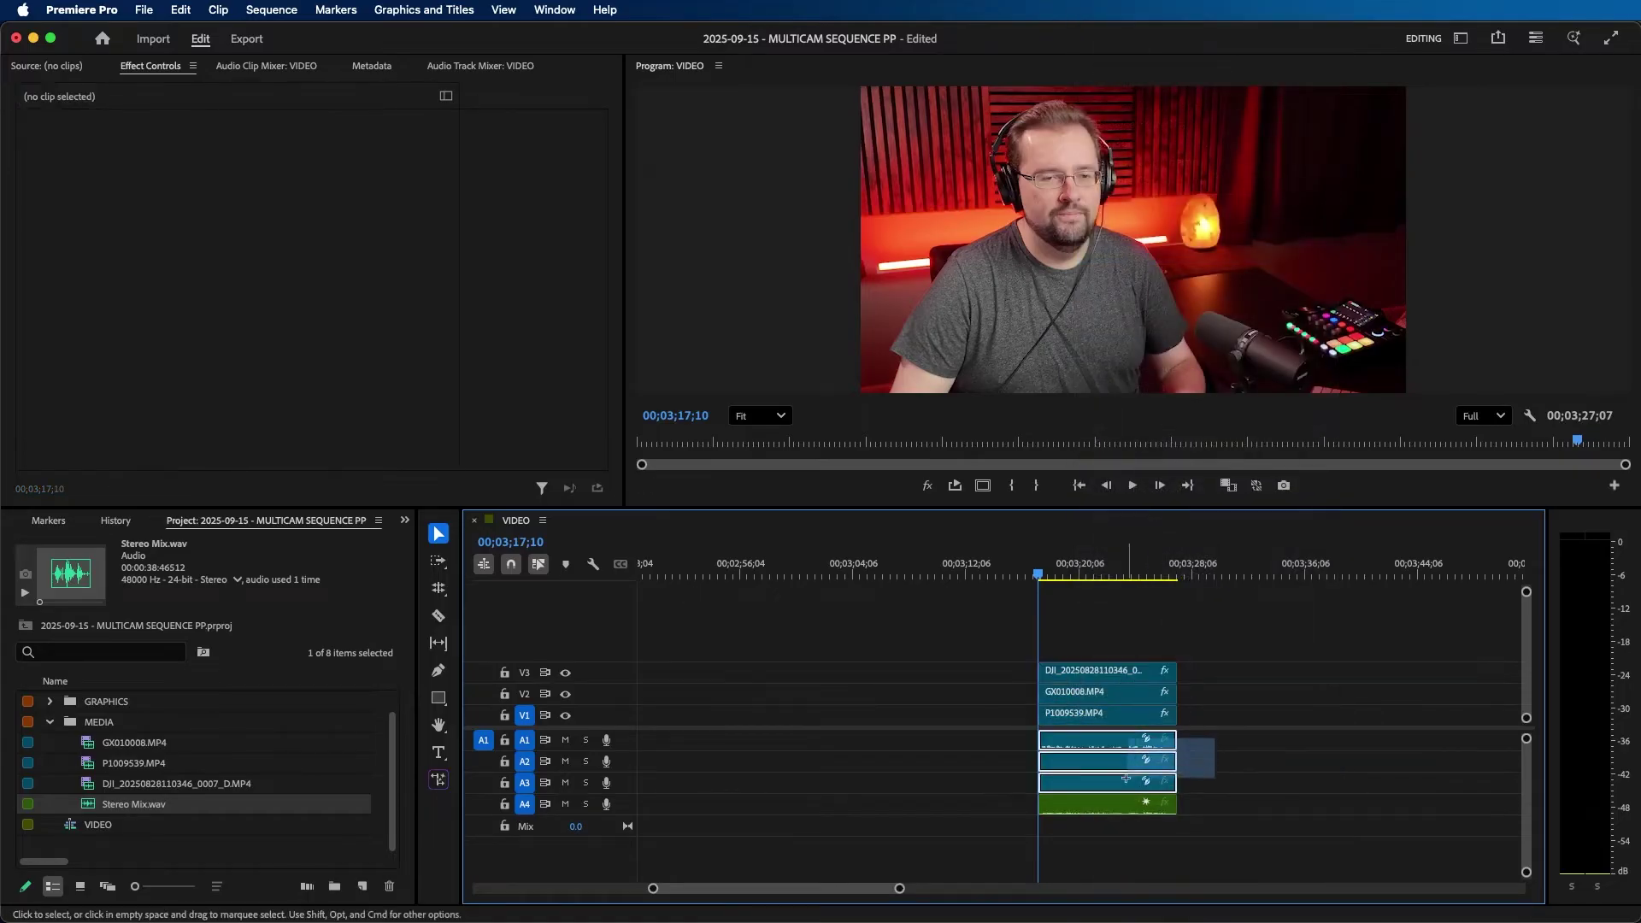
key(Delete)
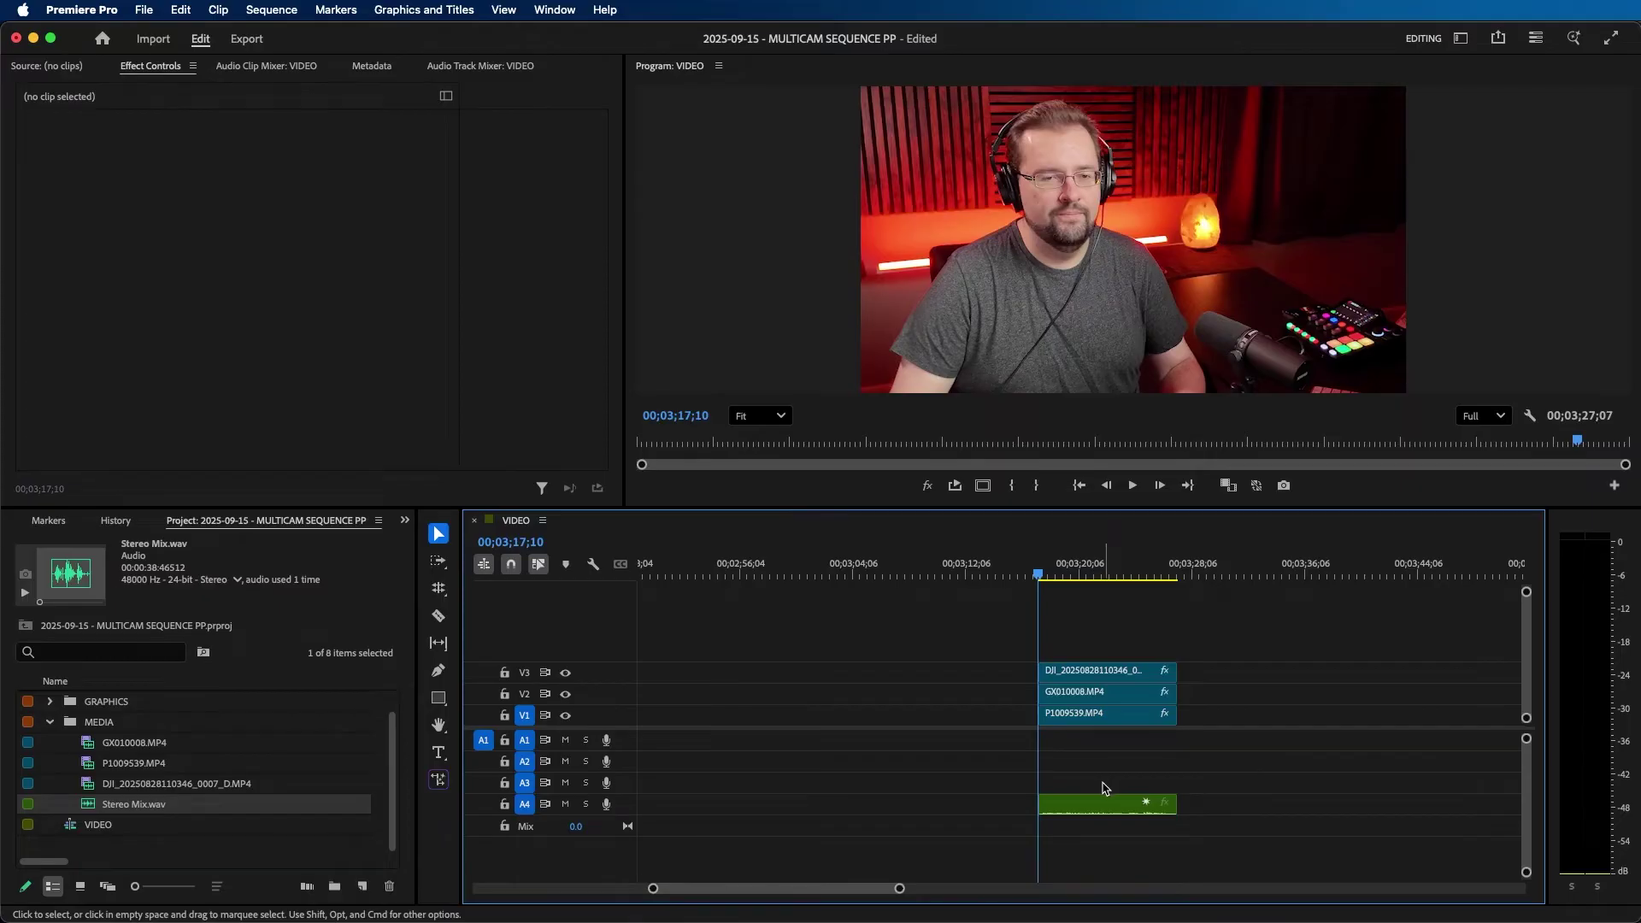
Move Stereo Mix.wav up to track A1 and shift all the clips together to the start of the sequence.
drag(1098, 804, 1086, 745)
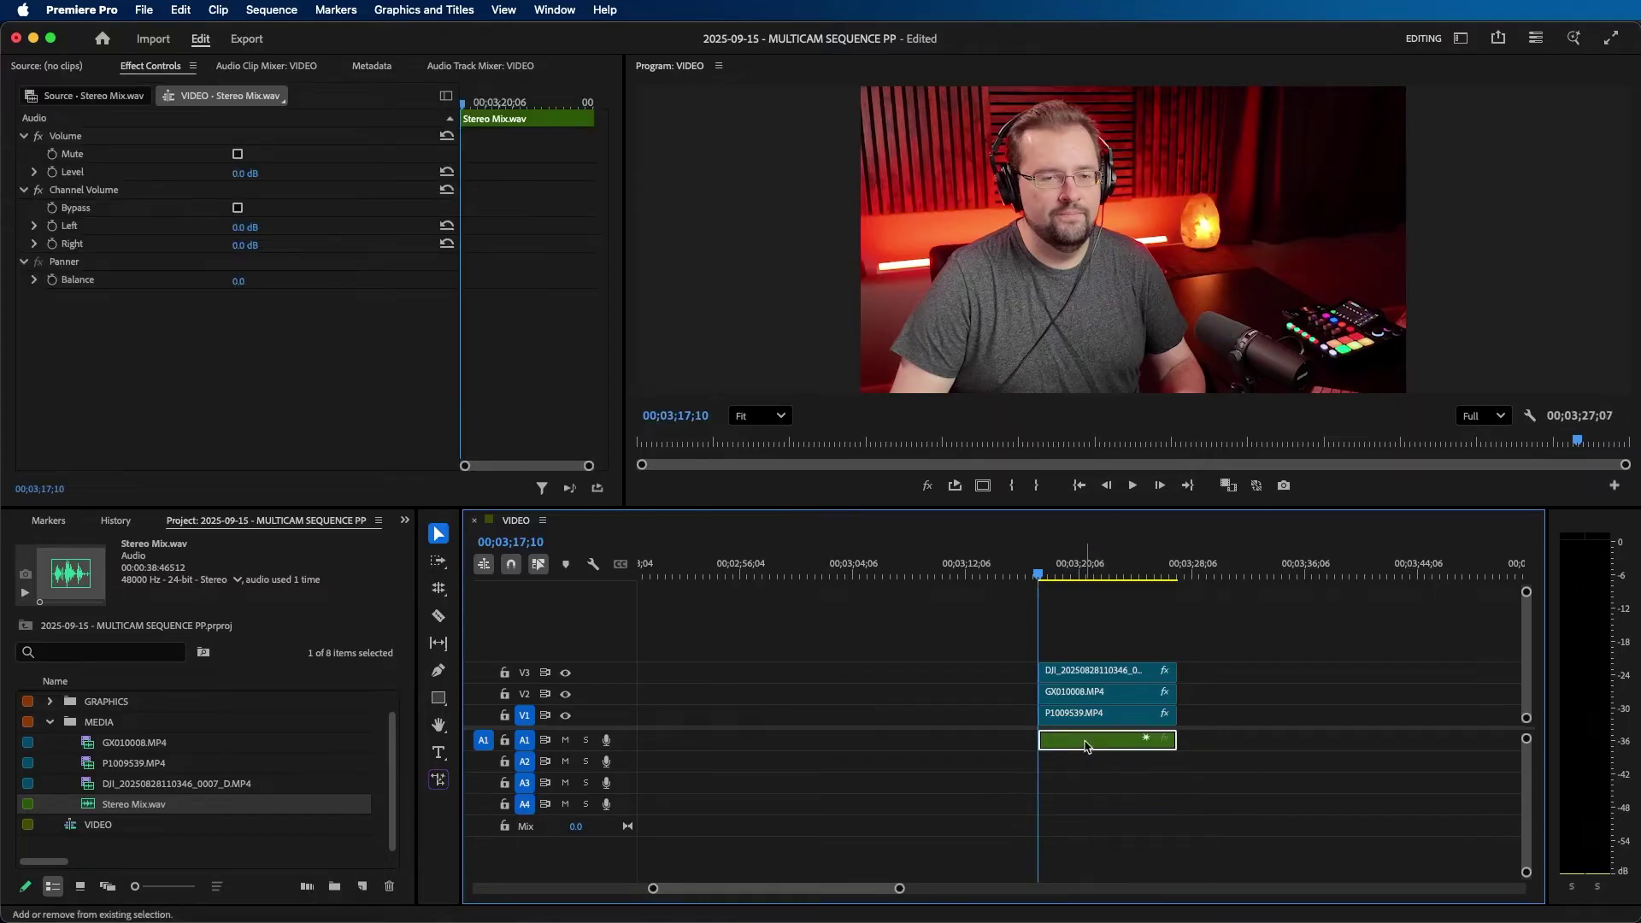
click(1068, 835)
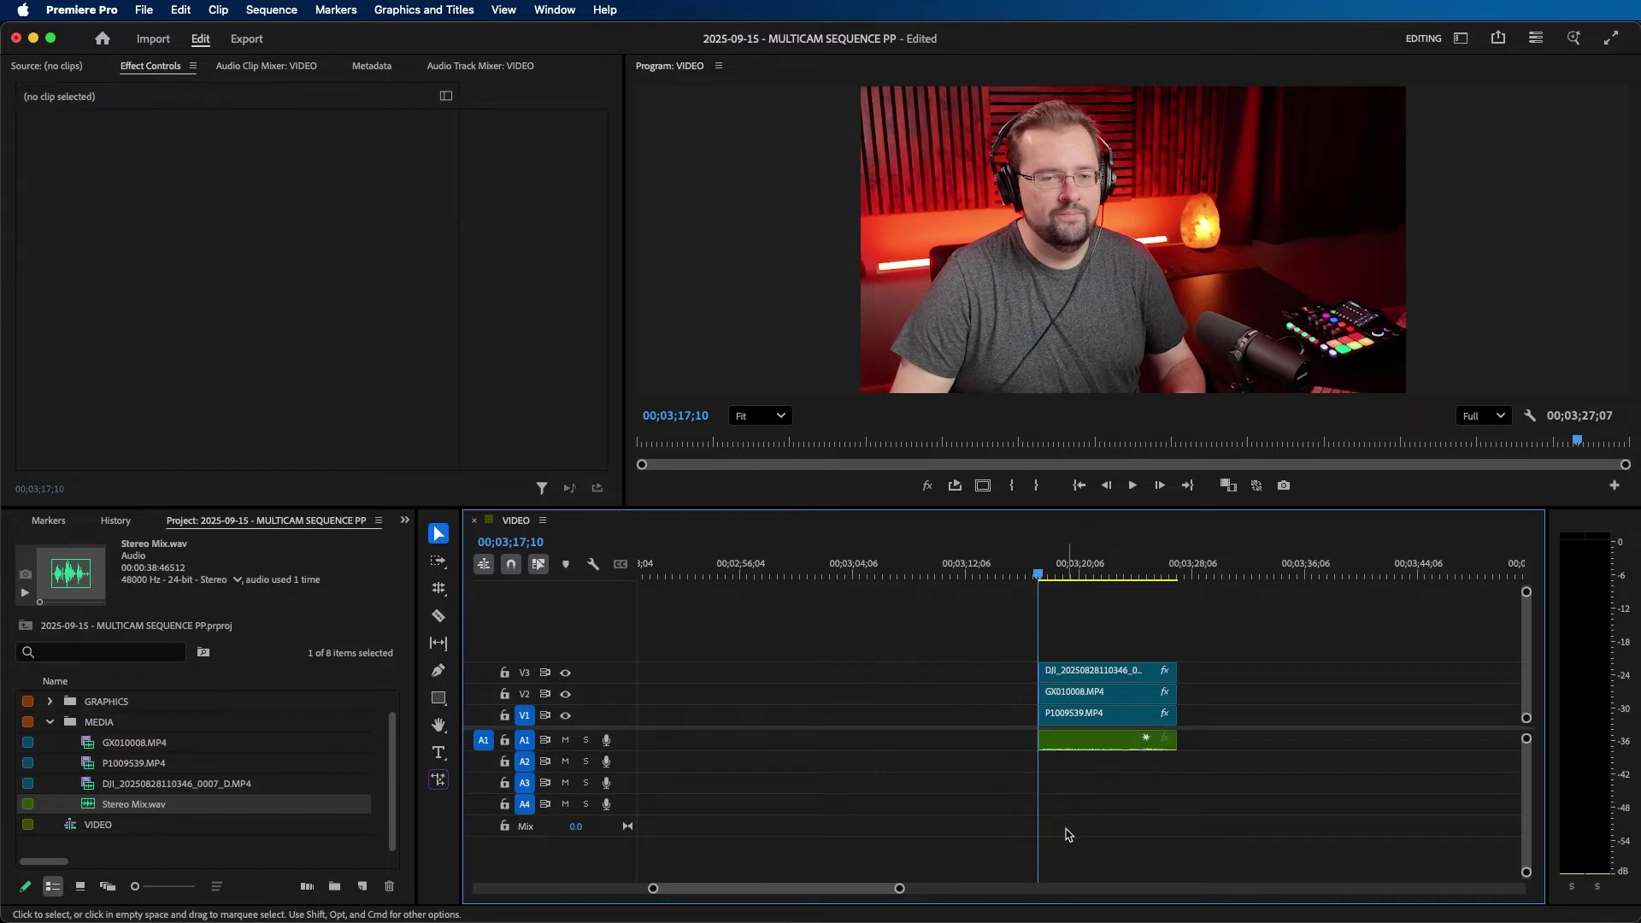
drag(1145, 631, 991, 782)
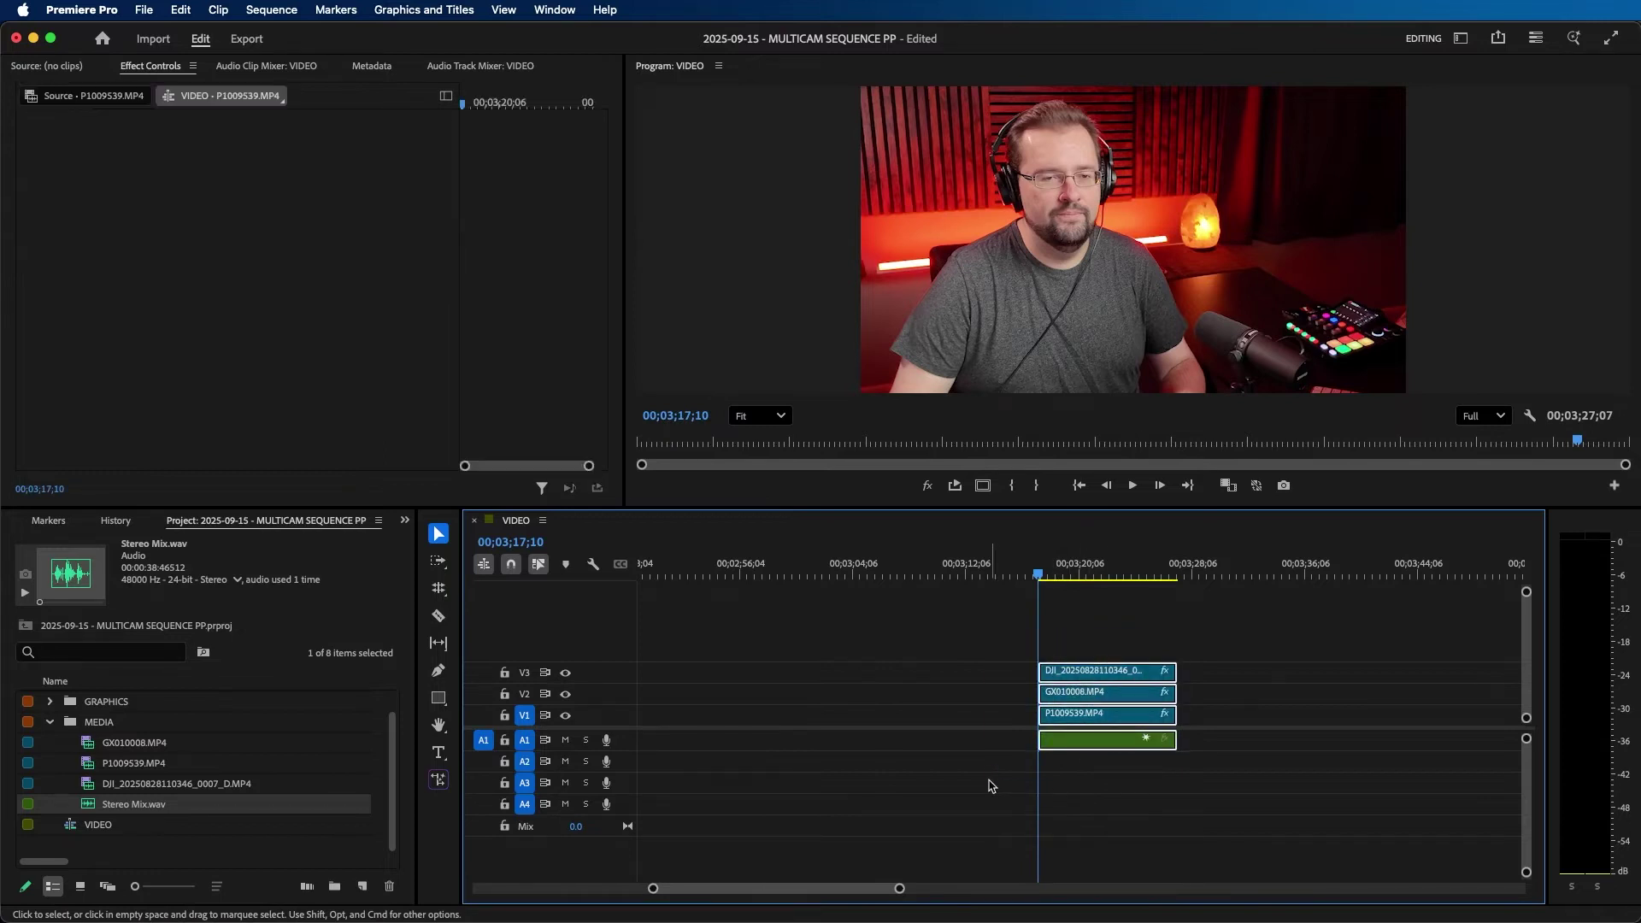
scroll(994, 780, down, 5)
drag(995, 718, 653, 732)
key(Home)
scroll(853, 692, up, 6)
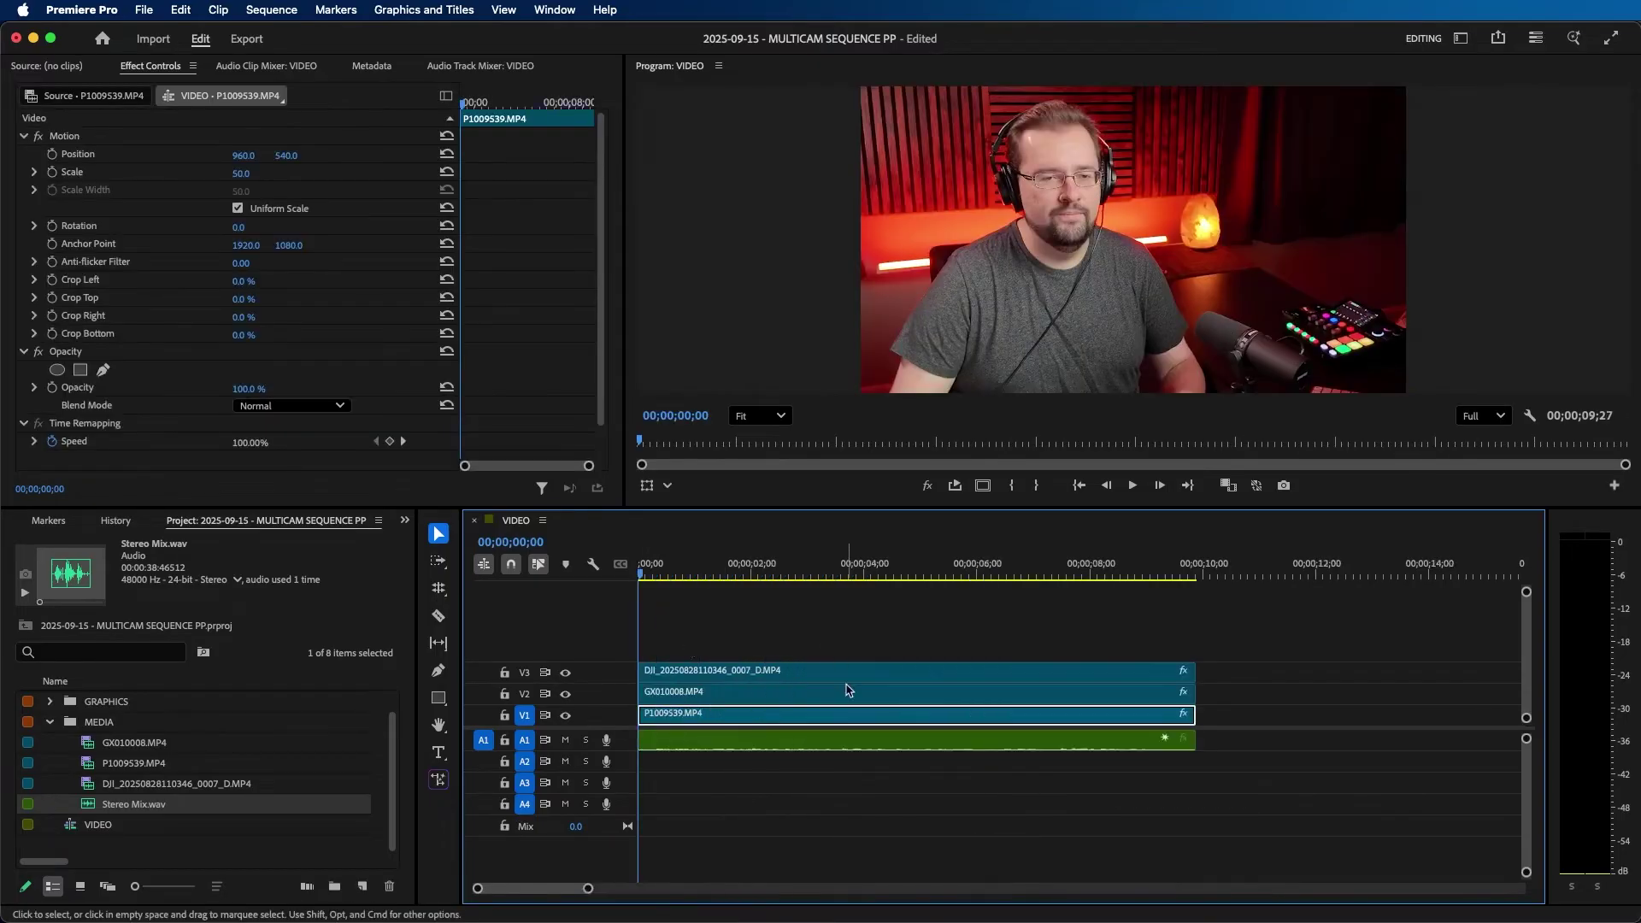
Nest the three video clips into a sequence named MULTICAM SOURCES.
click(797, 639)
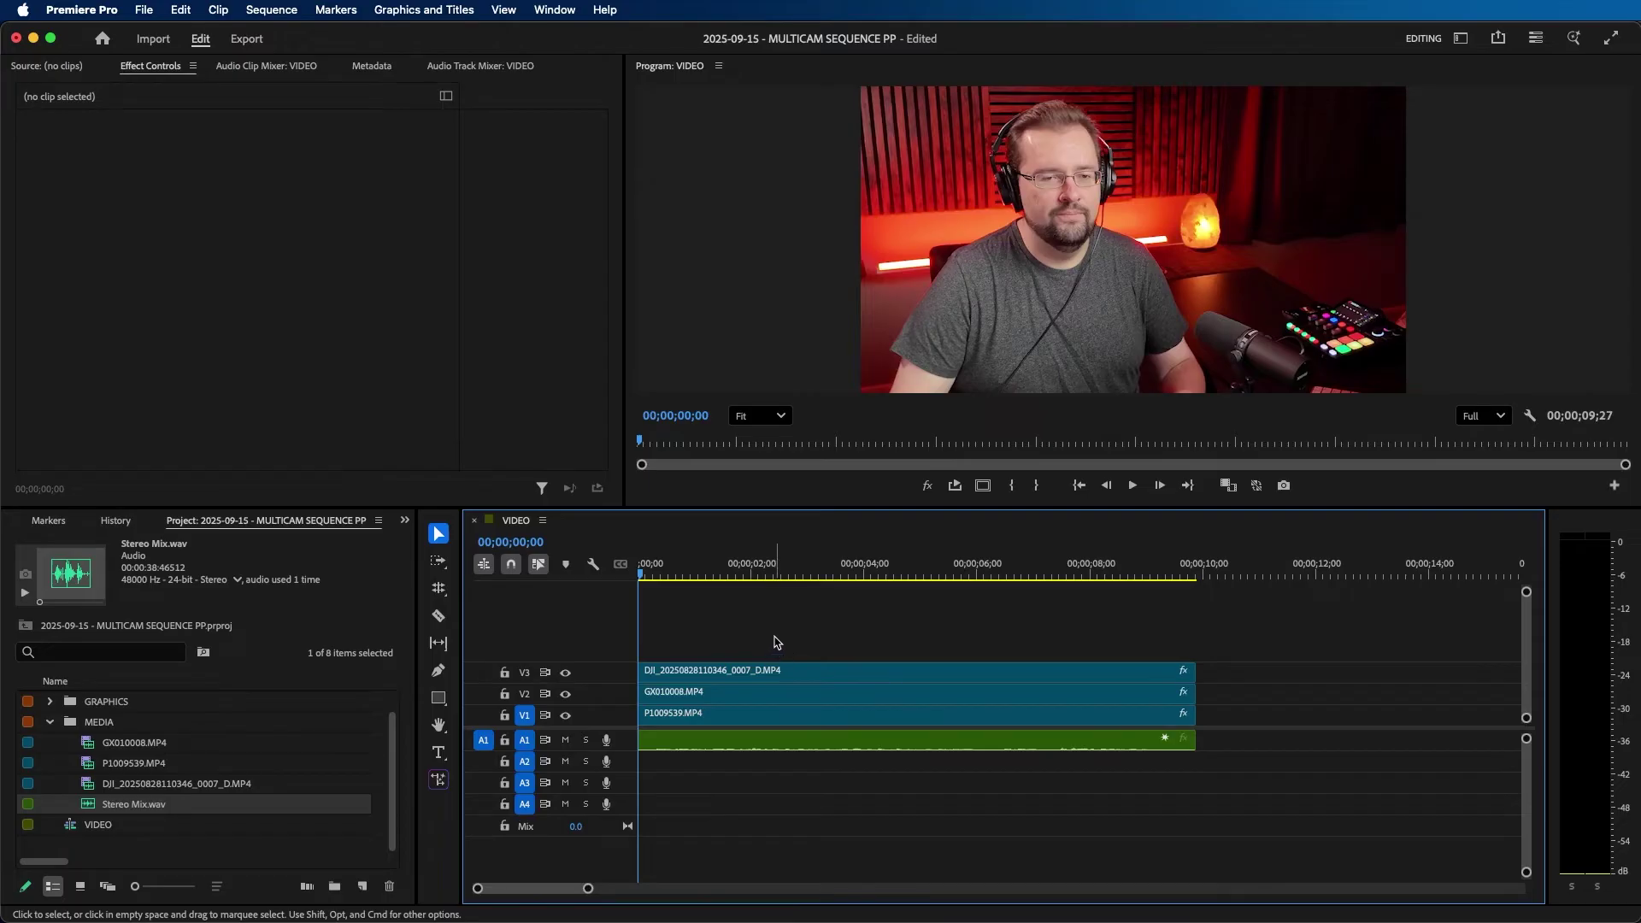
drag(810, 617, 747, 718)
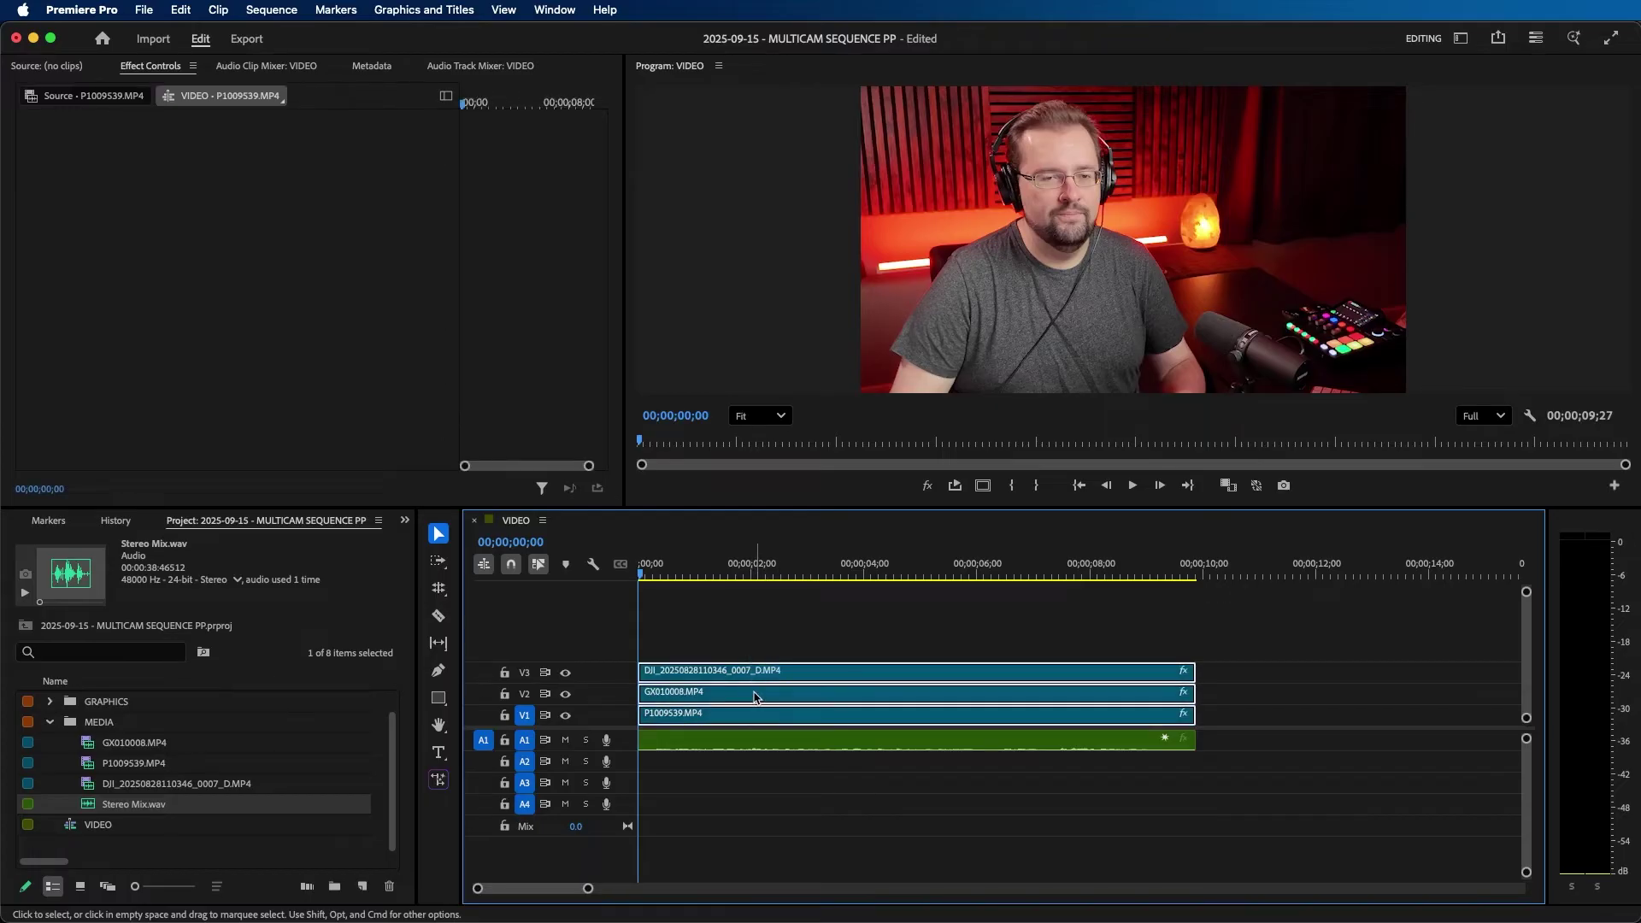
right_click(754, 696)
click(882, 500)
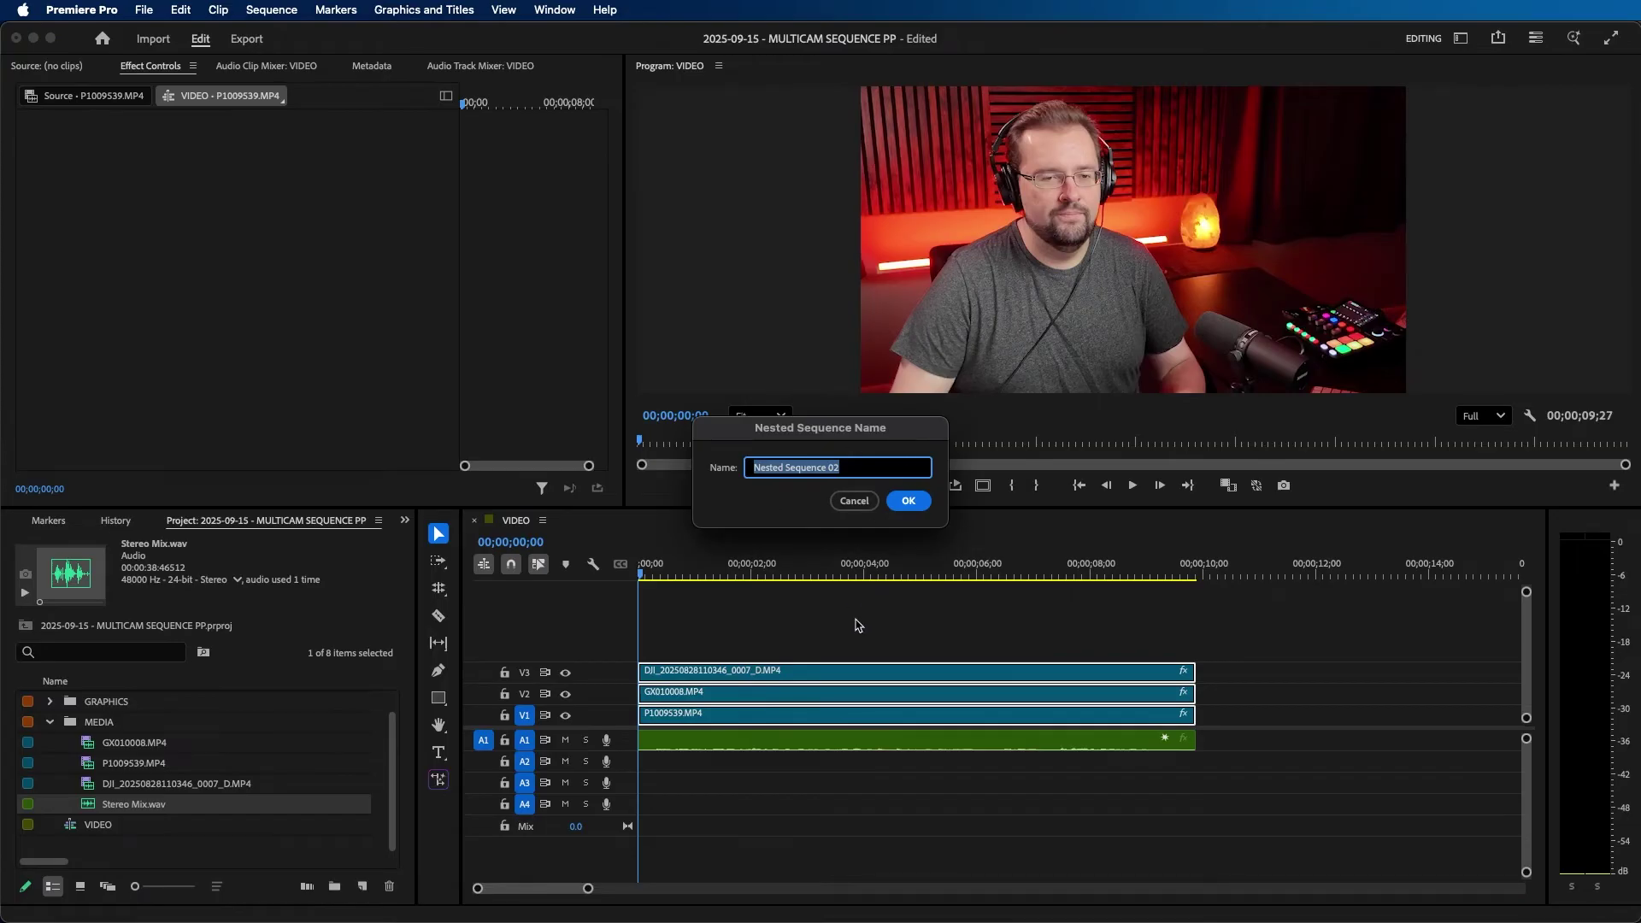
text(MULTICAM SOURCES)
key(Return)
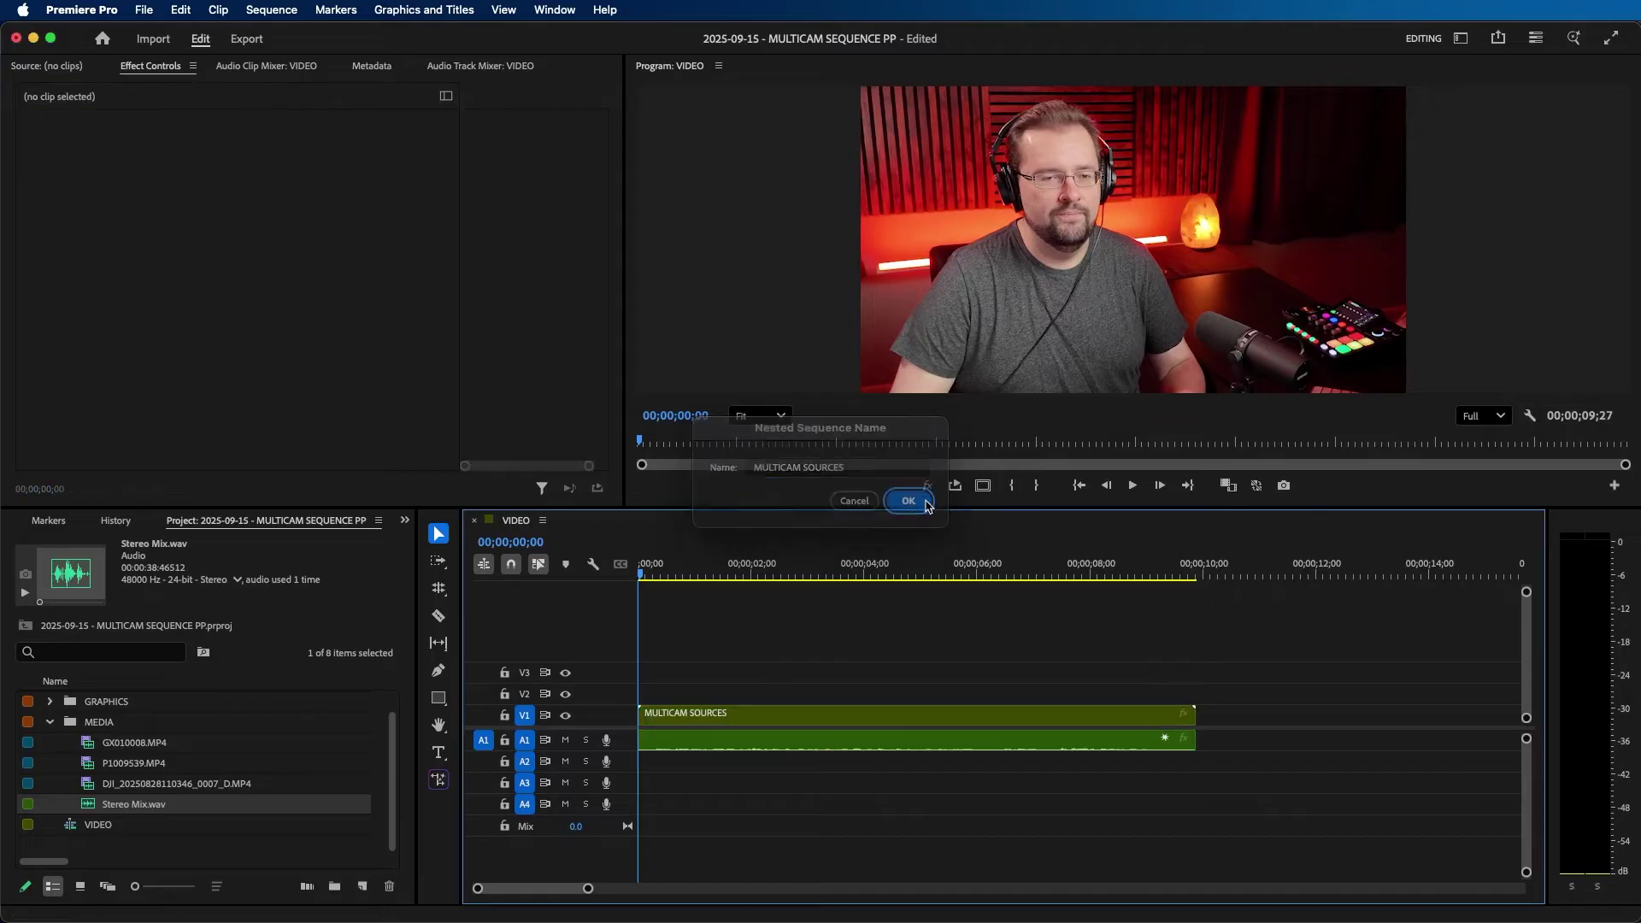
Enable multi-camera on the nested MULTICAM SOURCES clip.
click(834, 716)
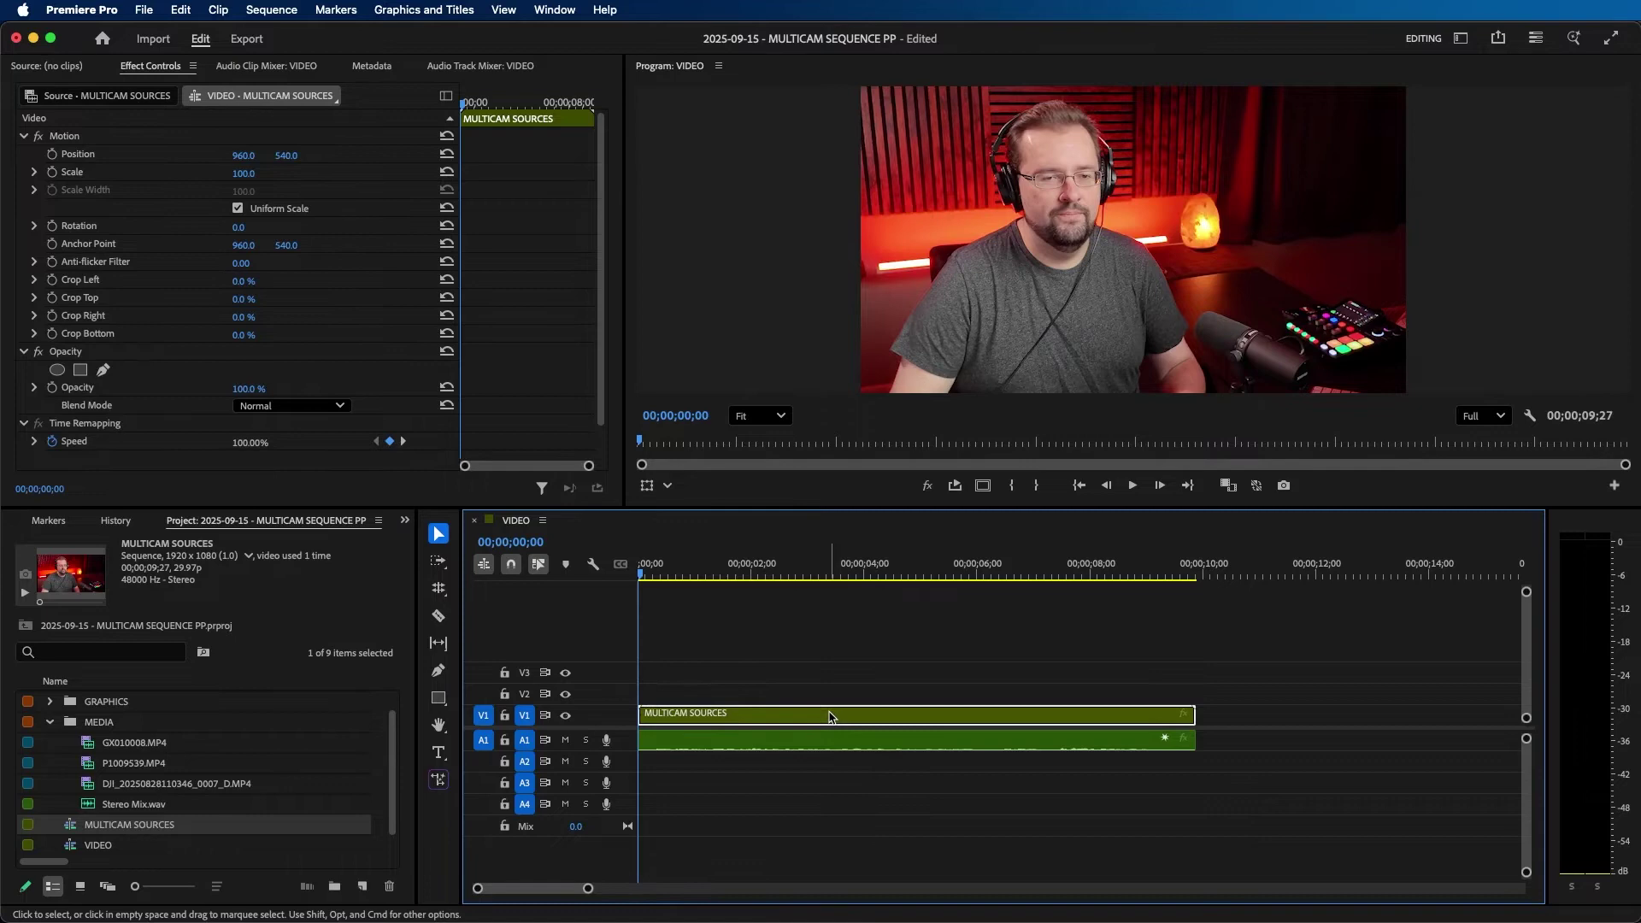
right_click(826, 716)
mouse_move(1043, 511)
click(1132, 505)
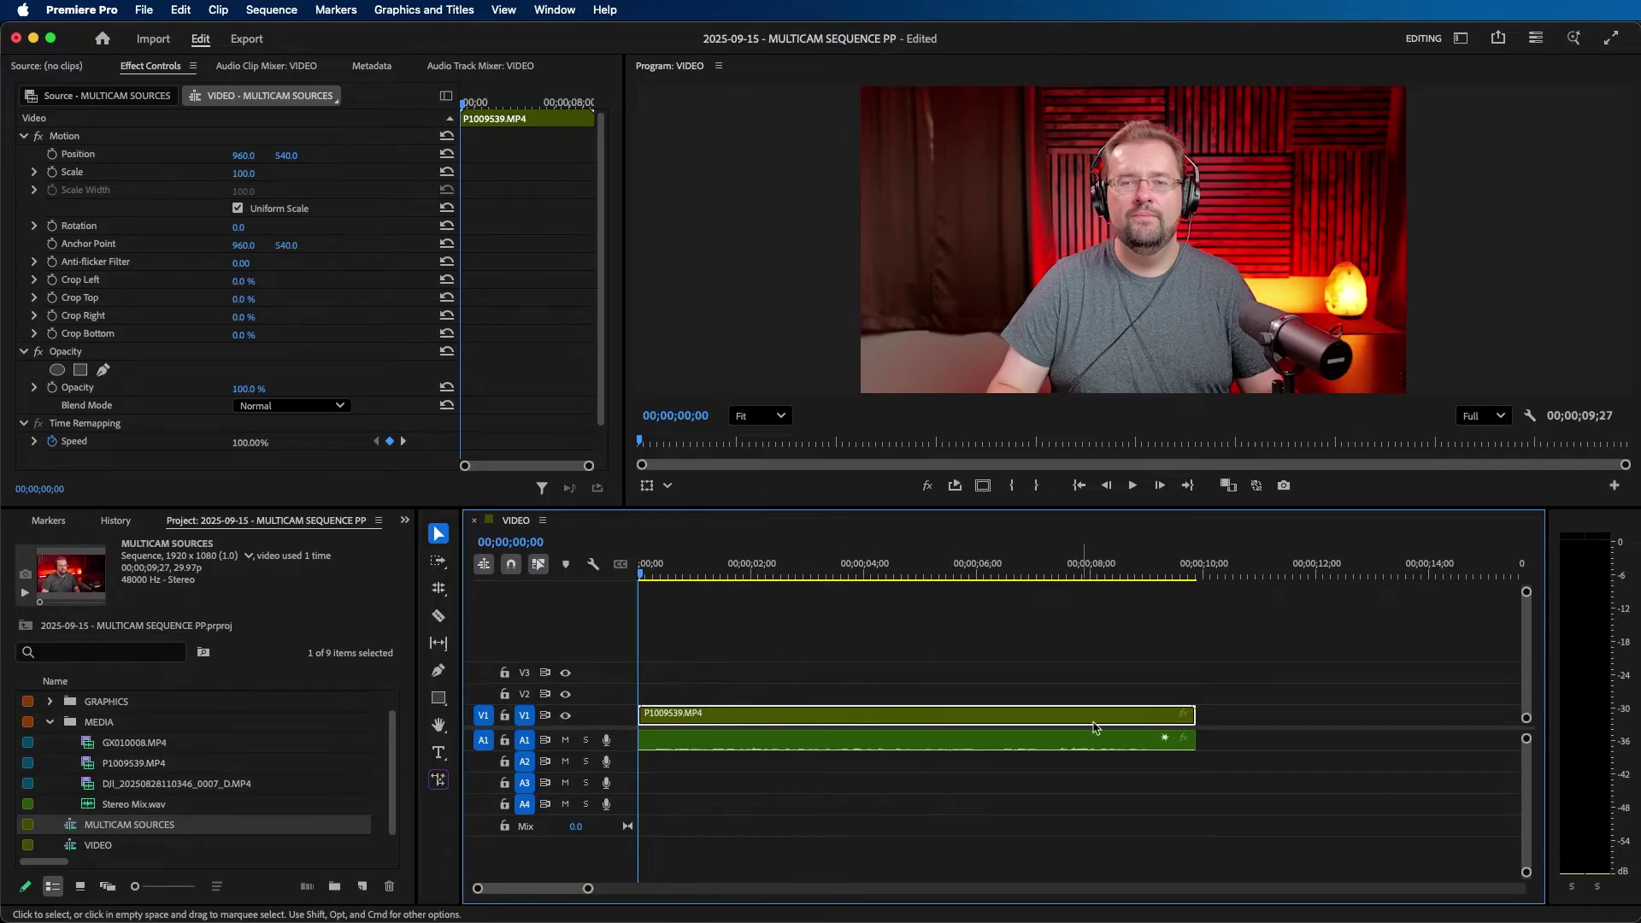
Set the Program monitor's display mode to Multi-Camera.
click(974, 245)
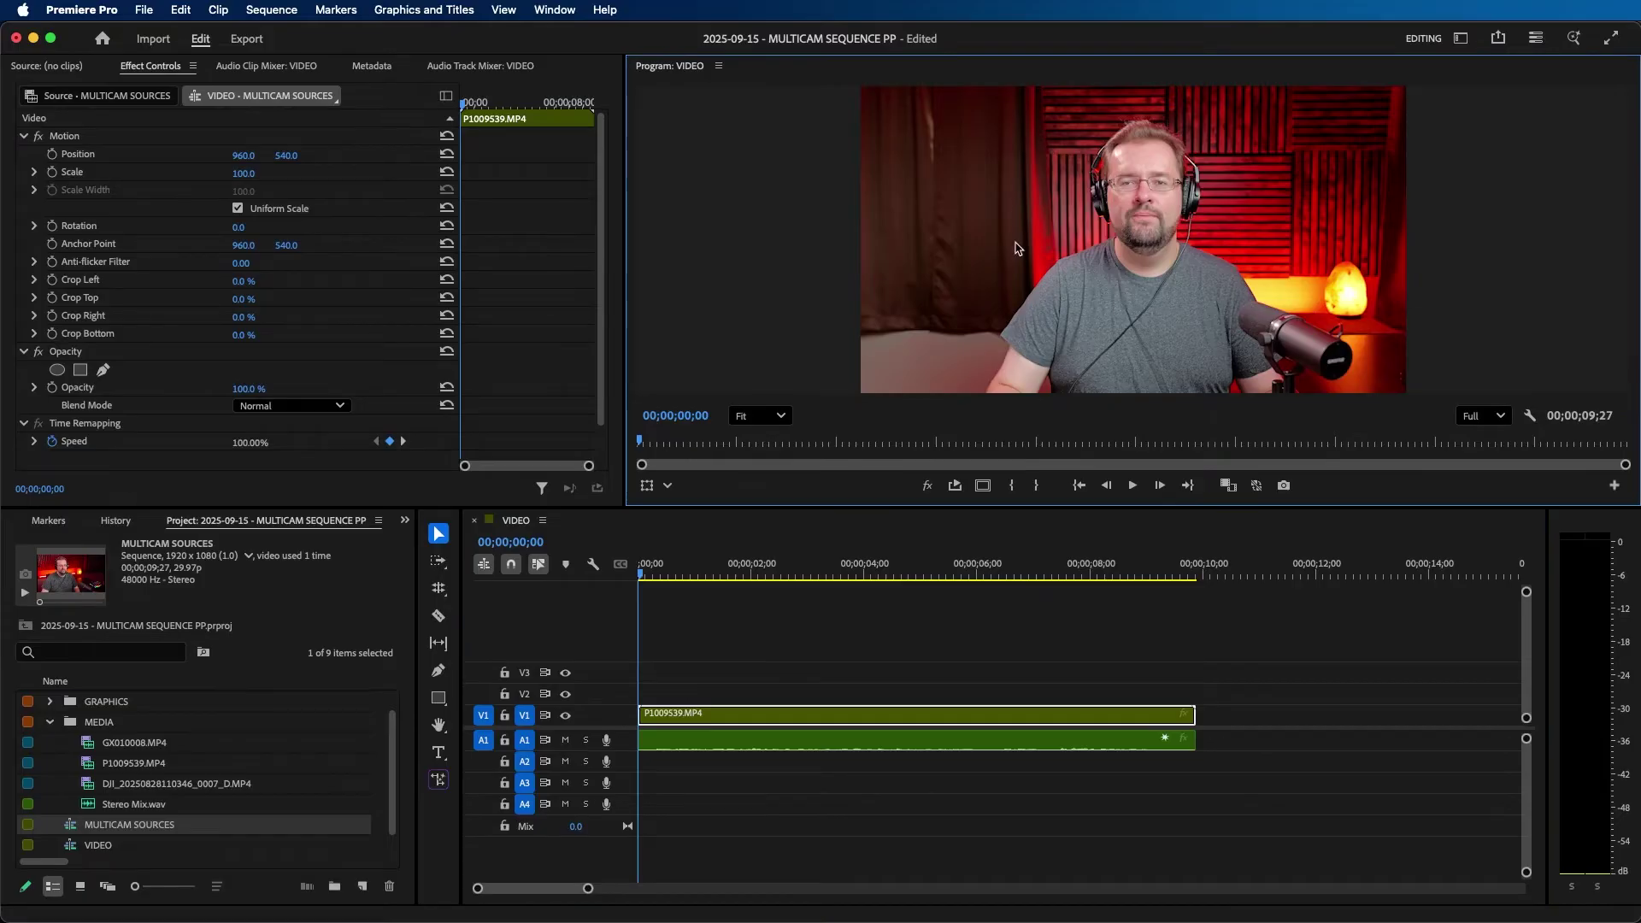
right_click(1016, 243)
mouse_move(1081, 688)
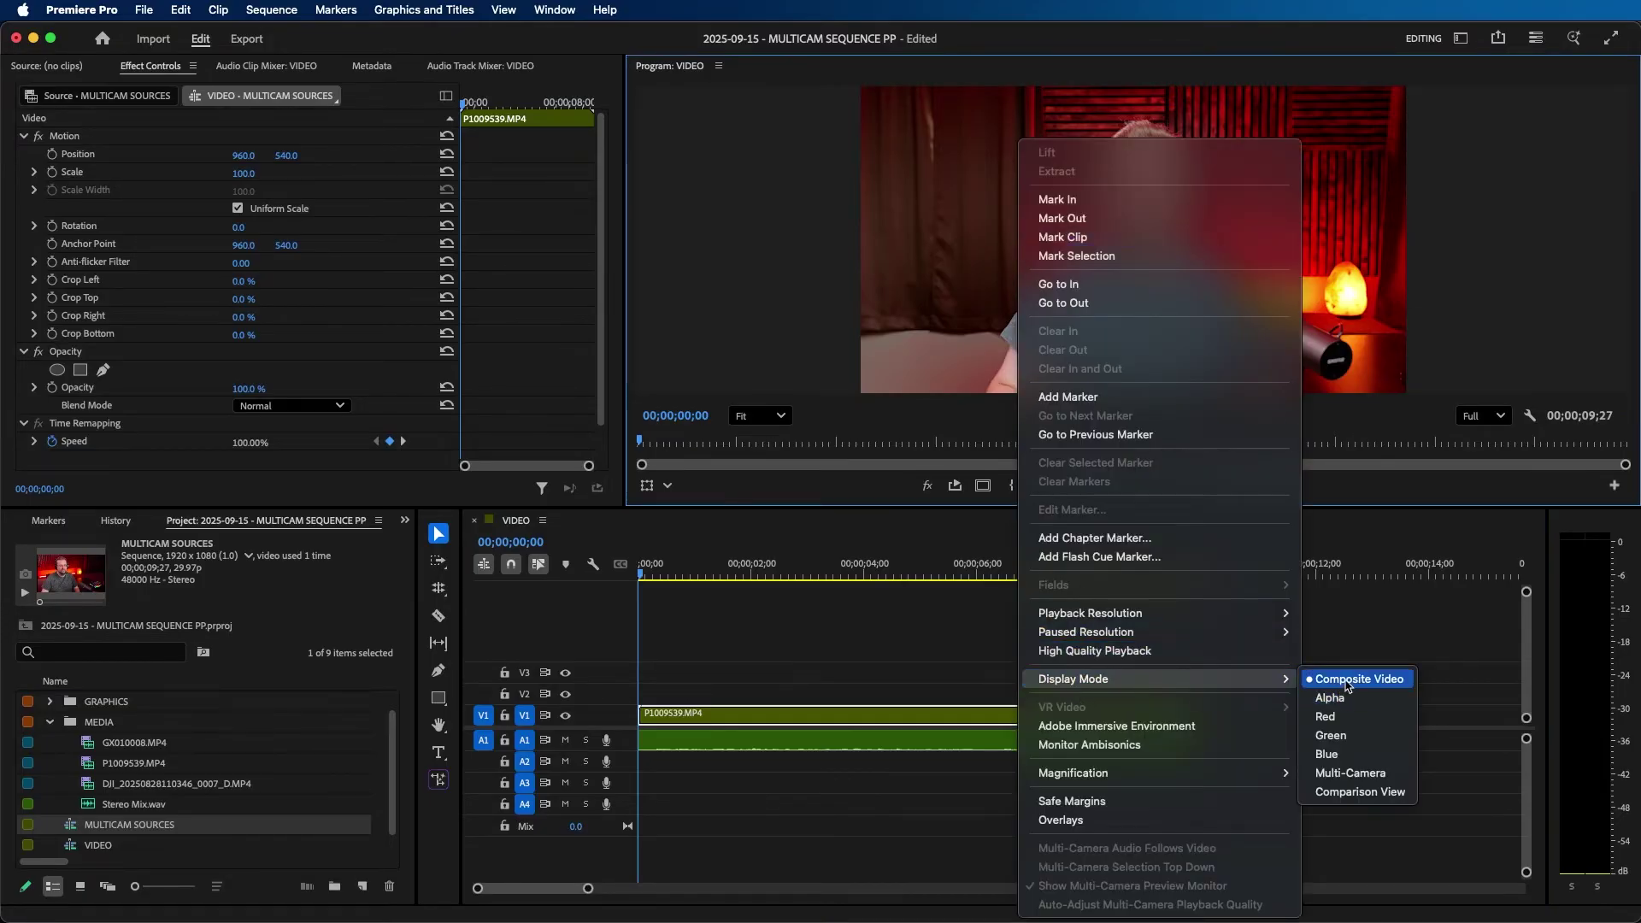
click(1352, 773)
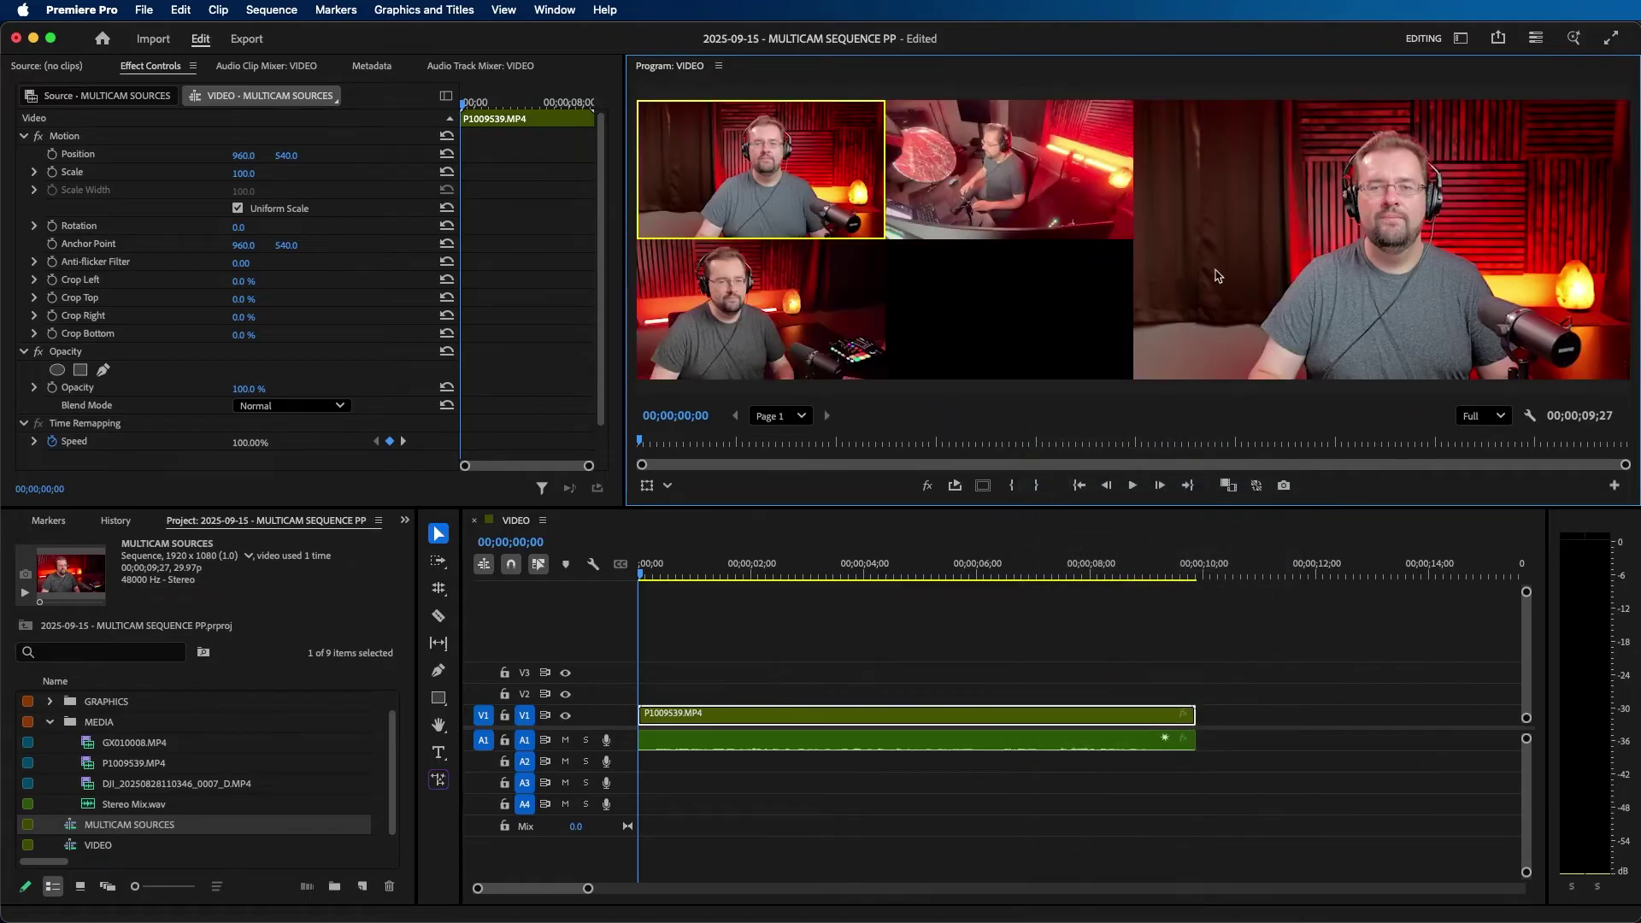
click(947, 636)
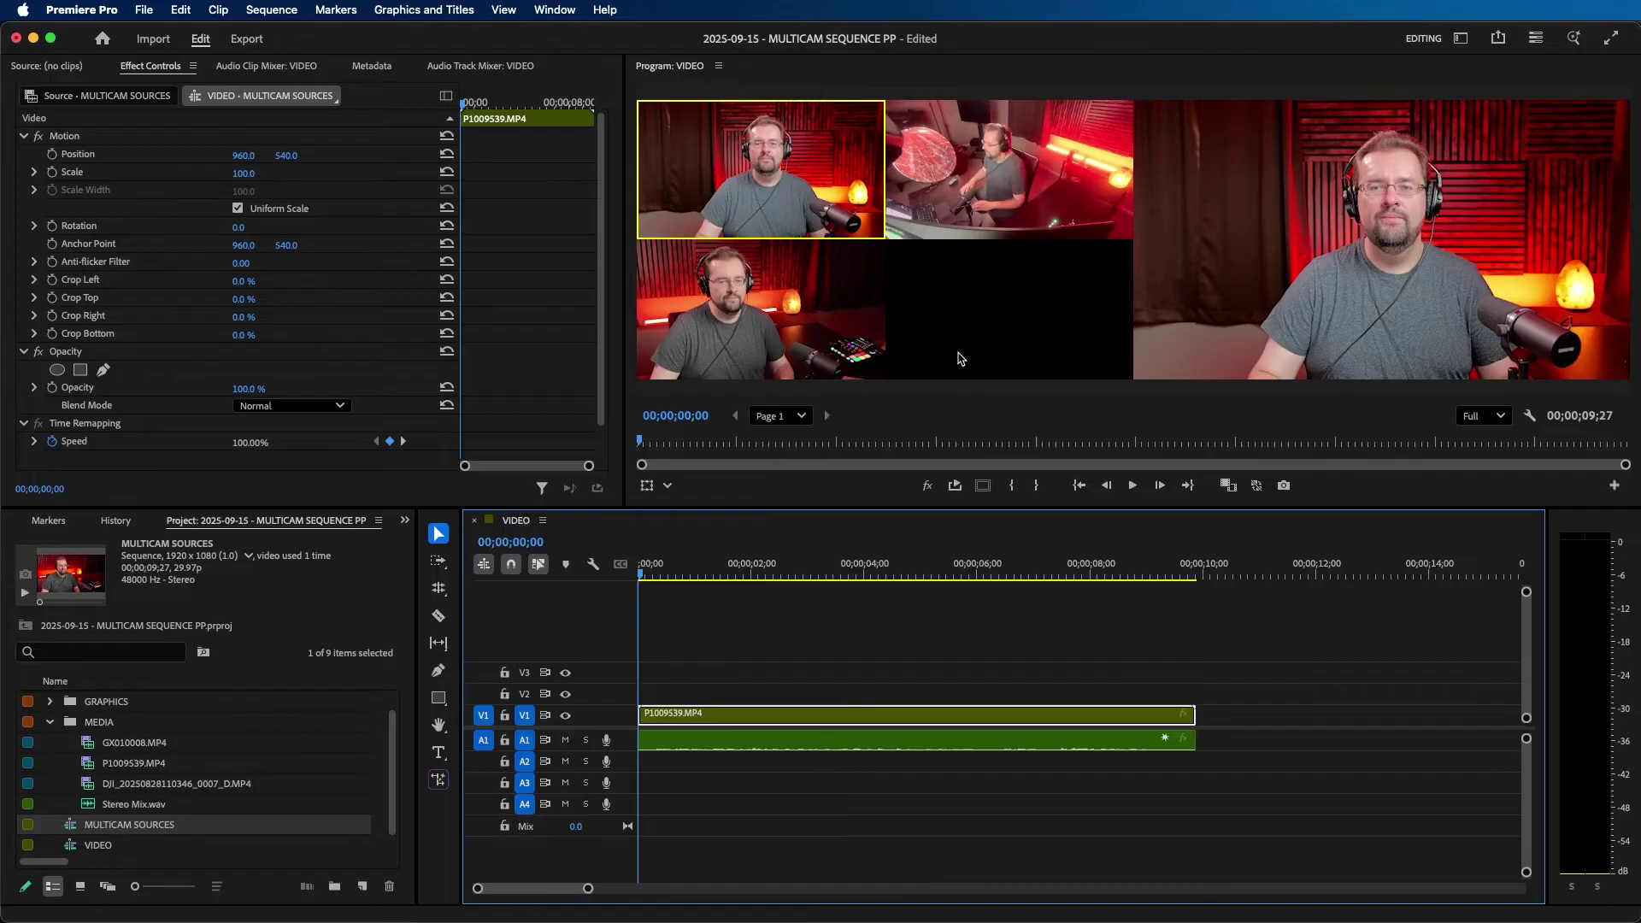
click(812, 660)
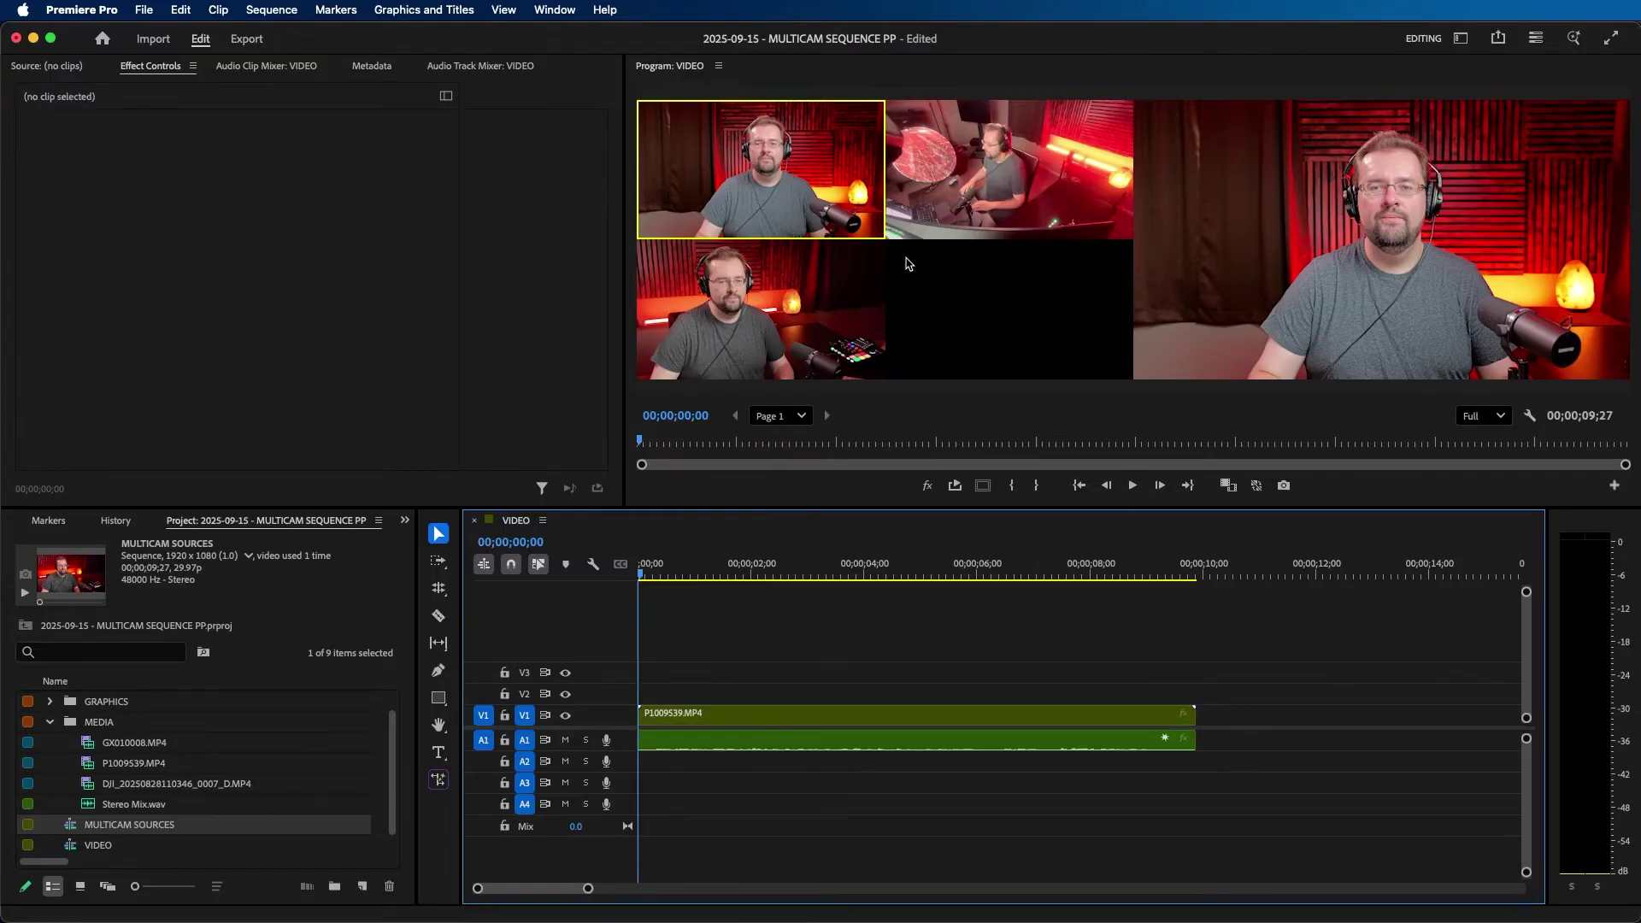
key(space)
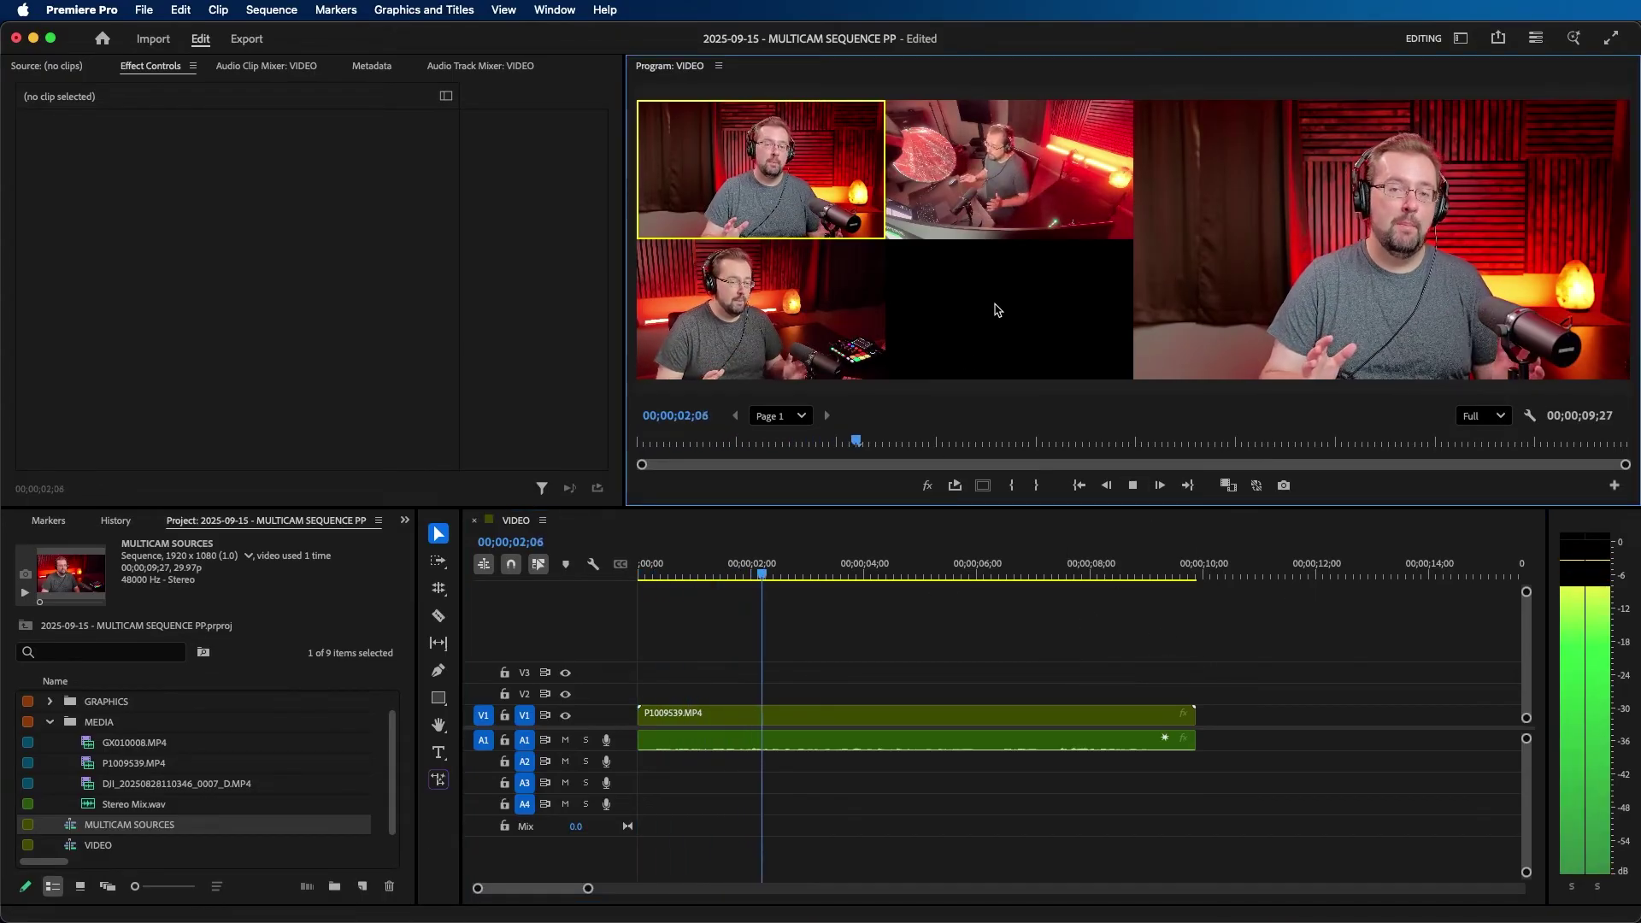
click(855, 308)
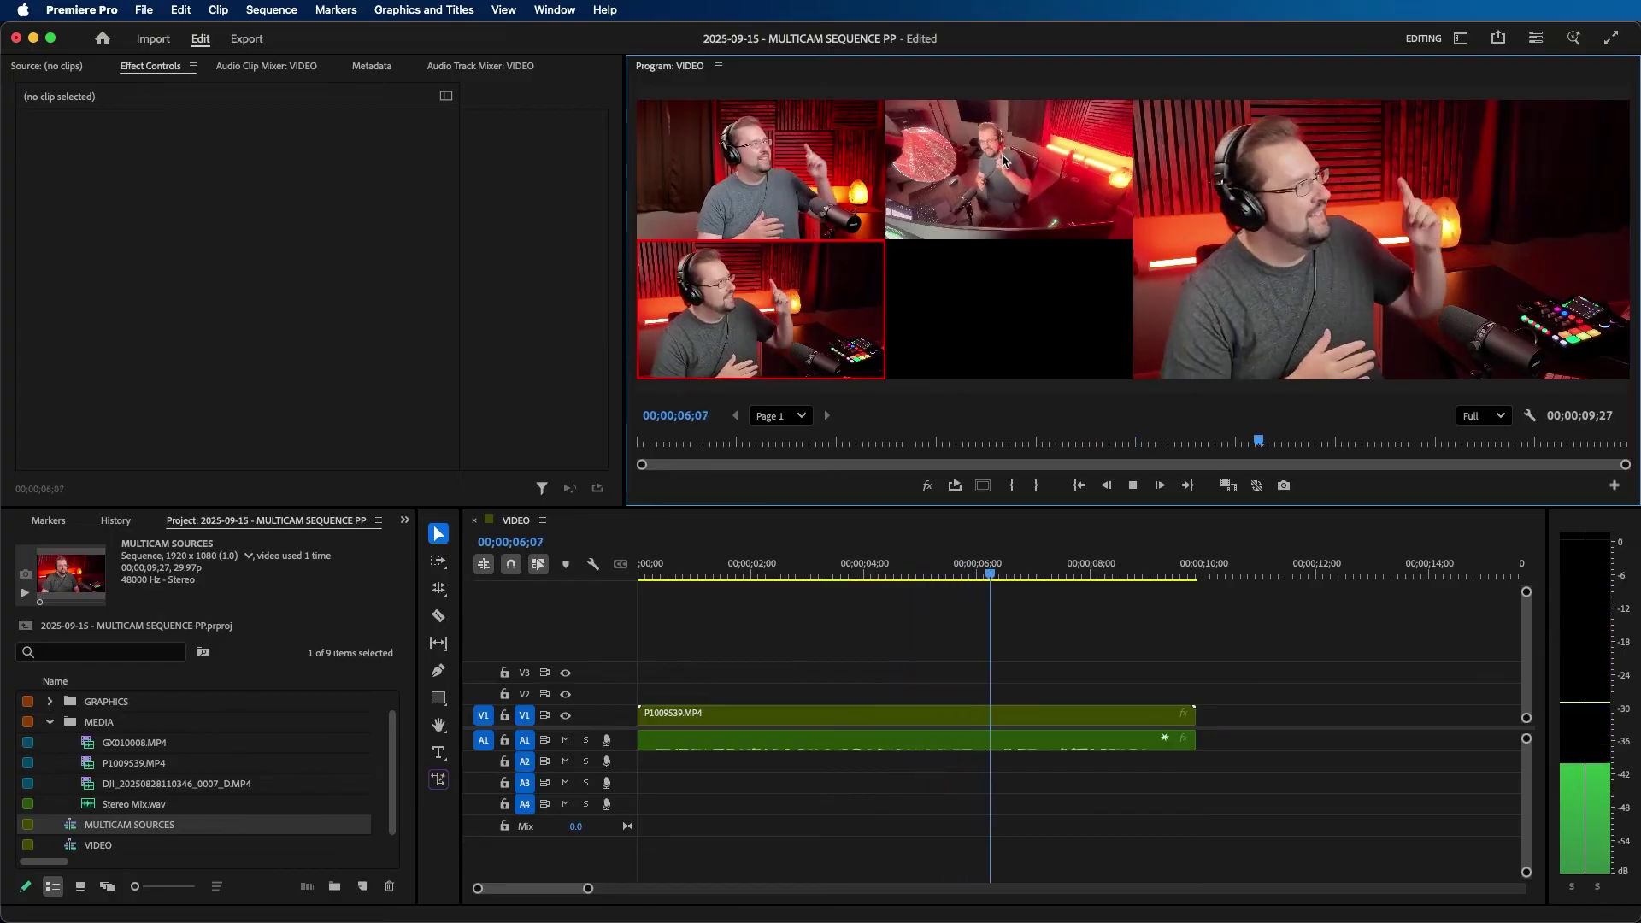
click(985, 175)
click(825, 232)
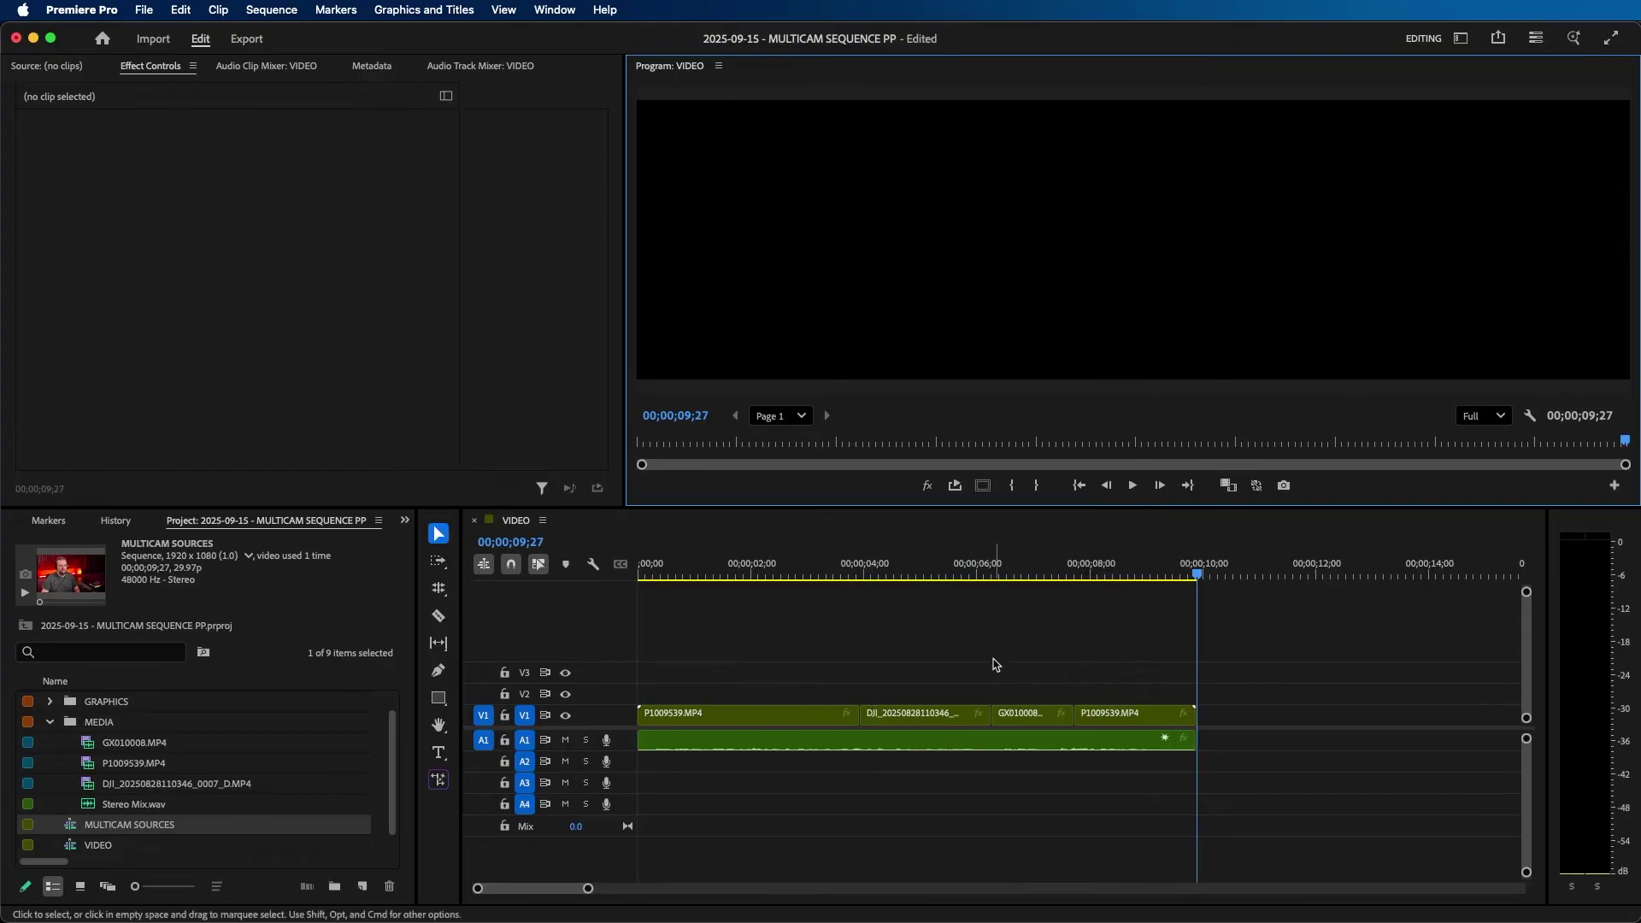
Inspect the angle segments on V1 and play back the switched sequence from 00;00;03;03 to review the cuts.
click(905, 716)
click(1049, 717)
click(1141, 714)
click(1077, 656)
click(813, 575)
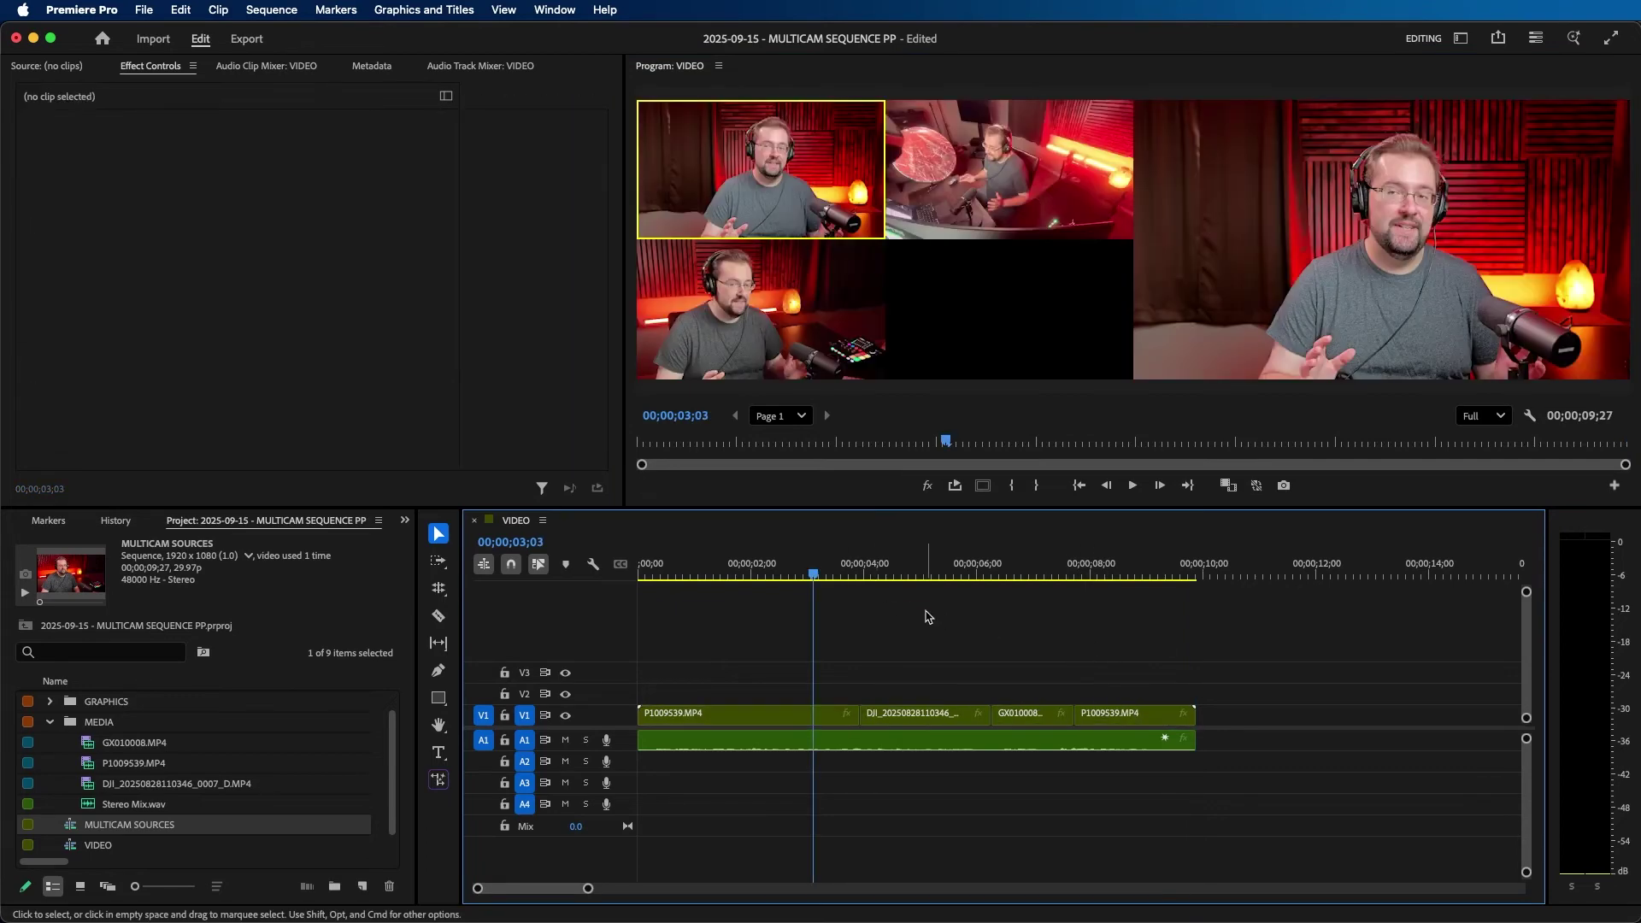
key(space)
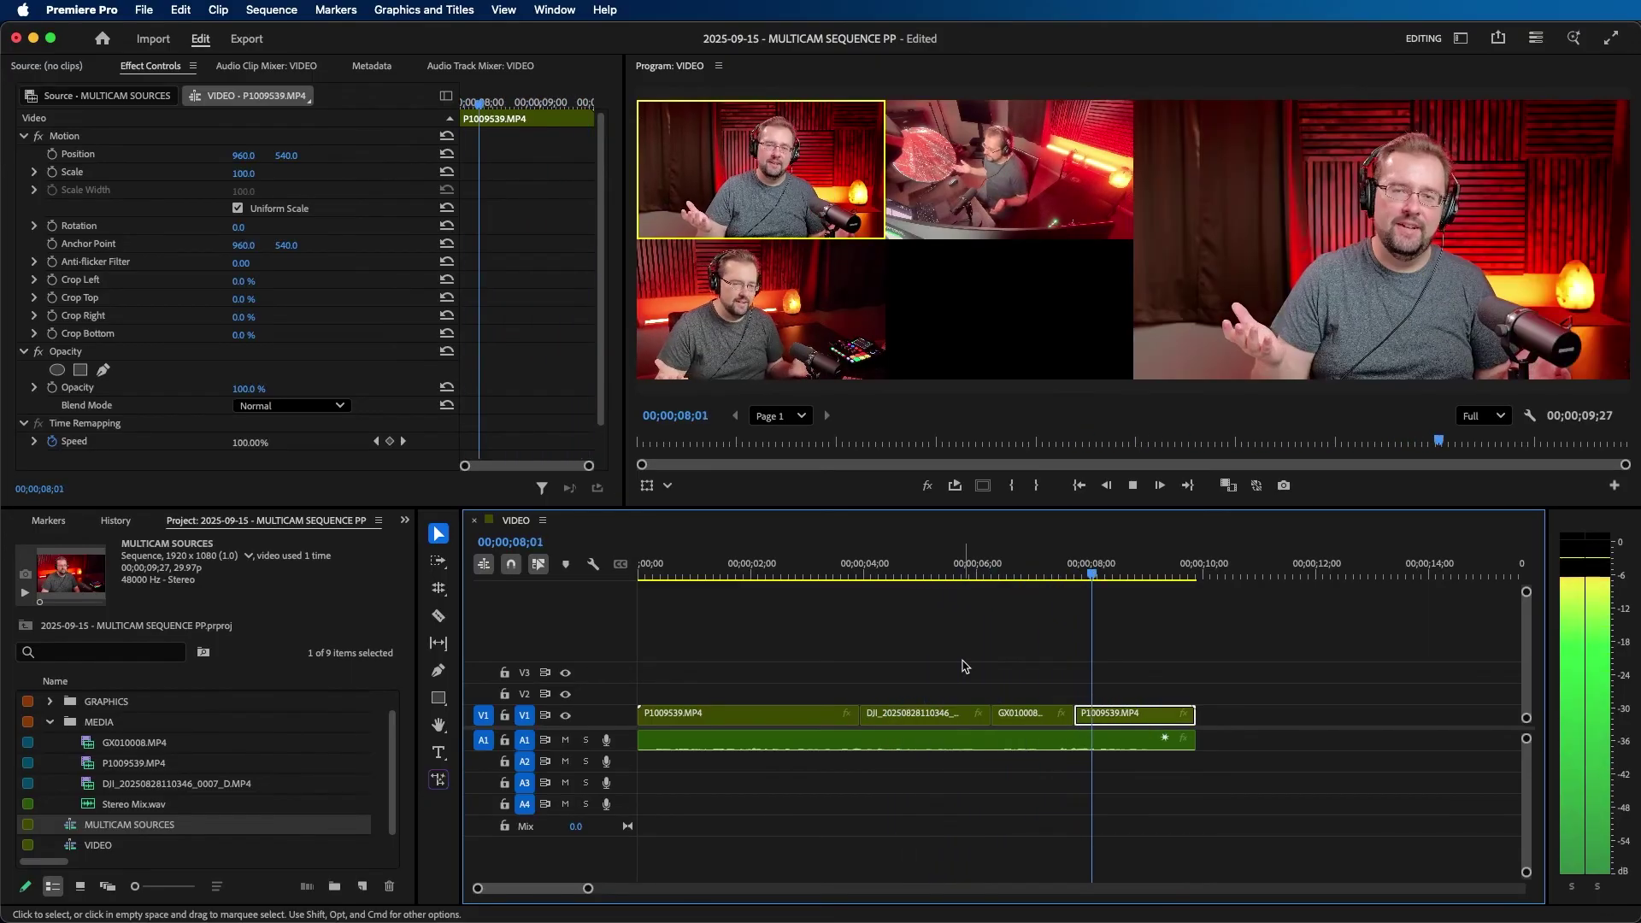
click(1091, 659)
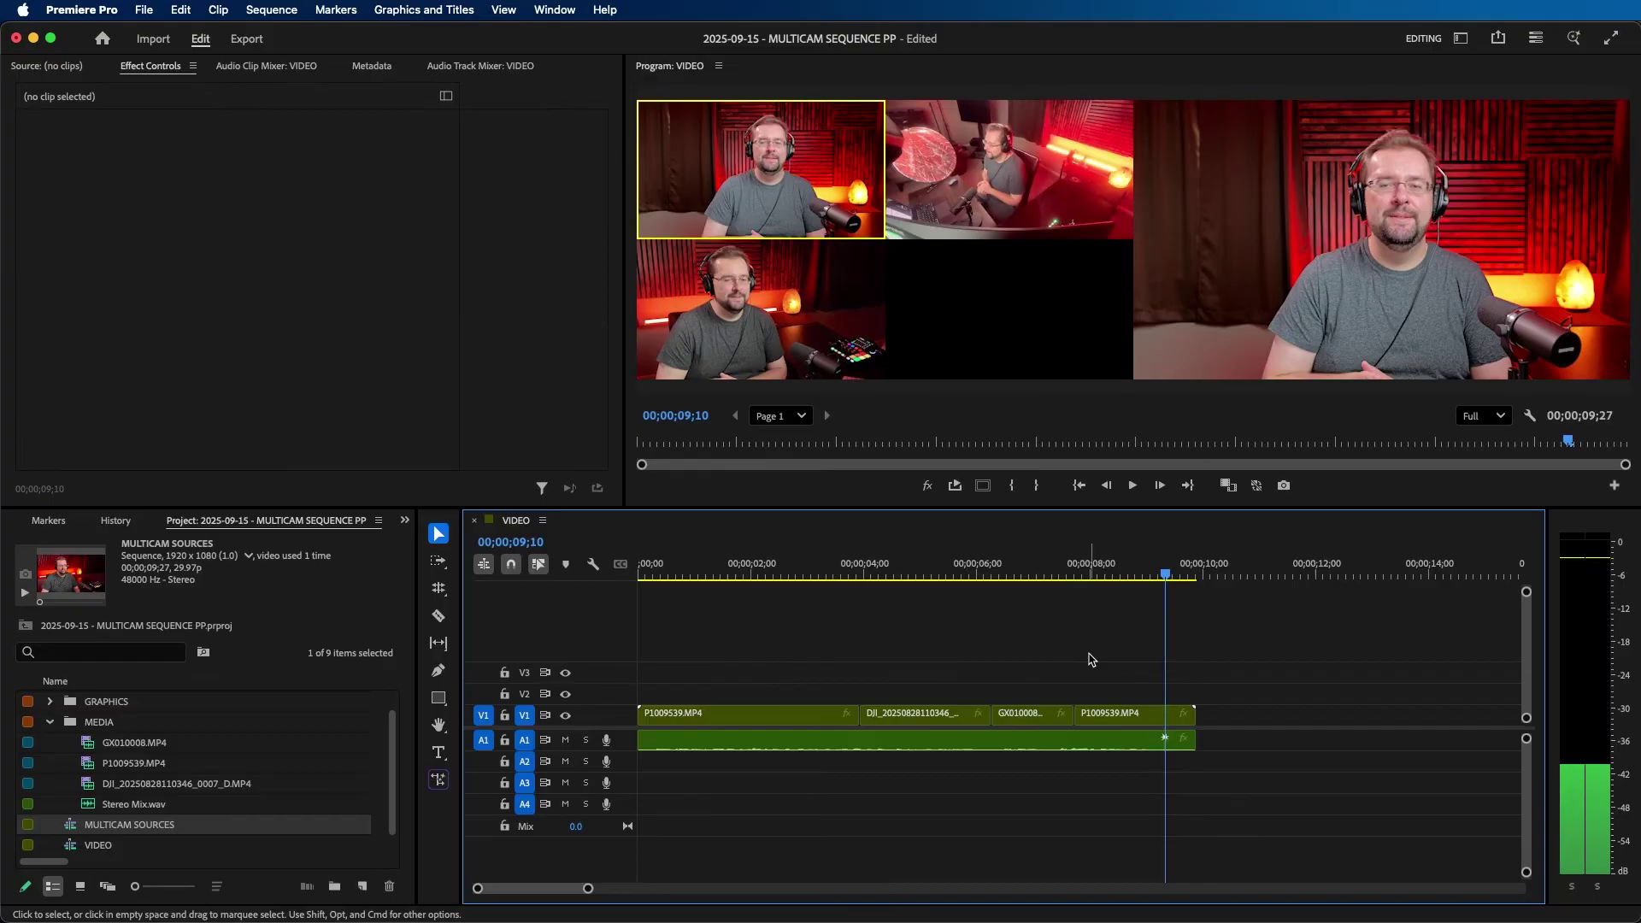
drag(1032, 569, 1110, 728)
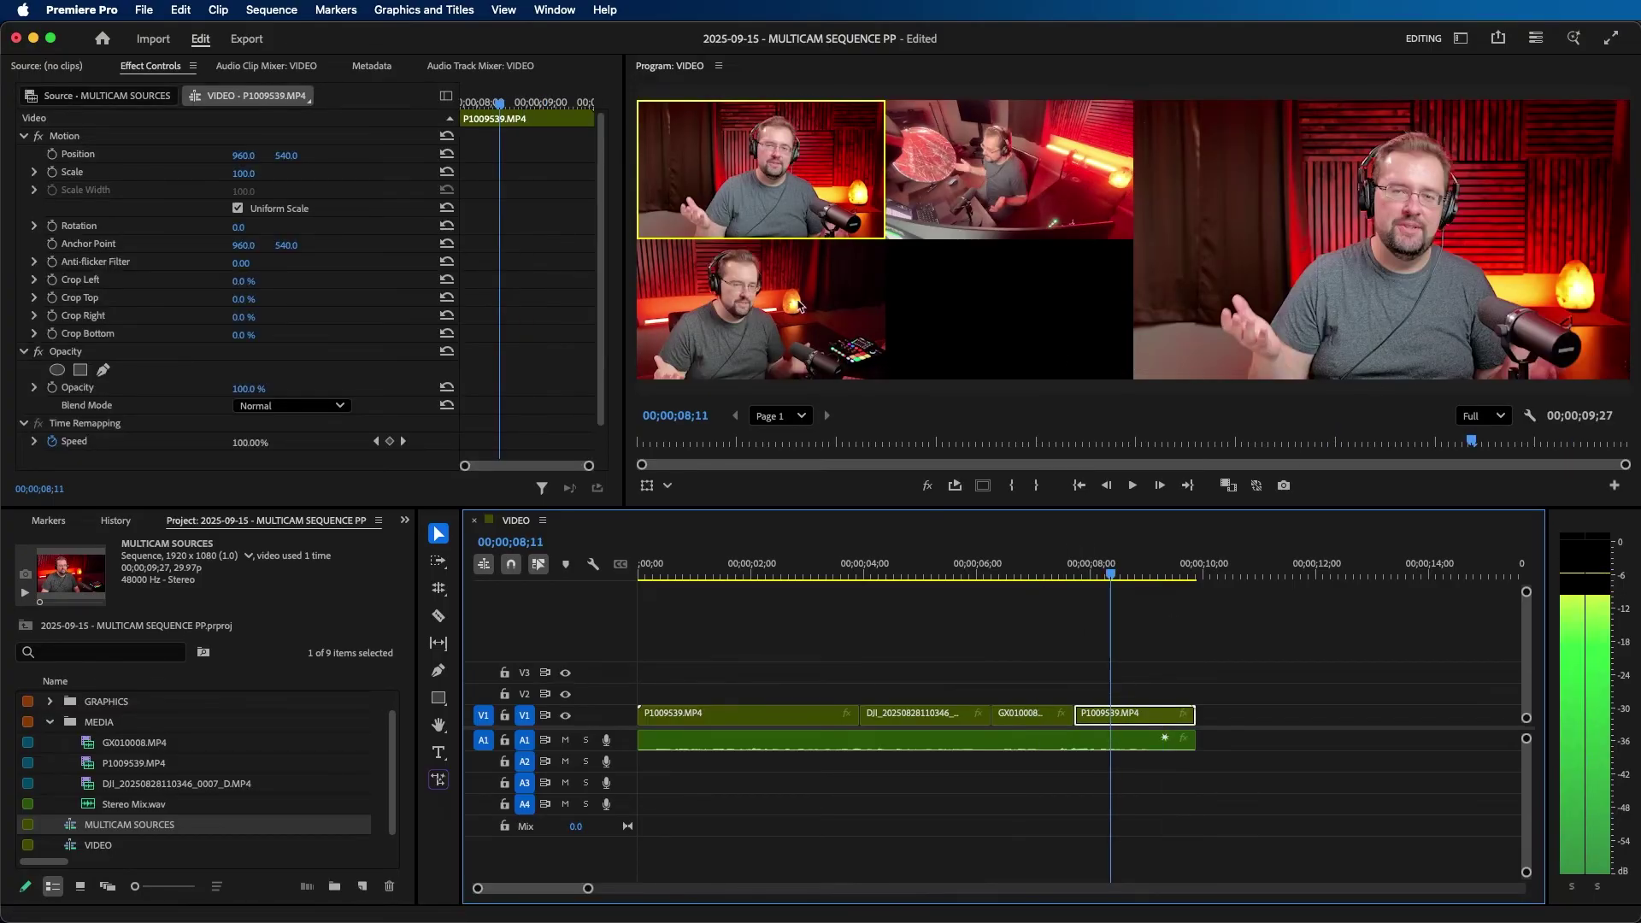
click(1169, 673)
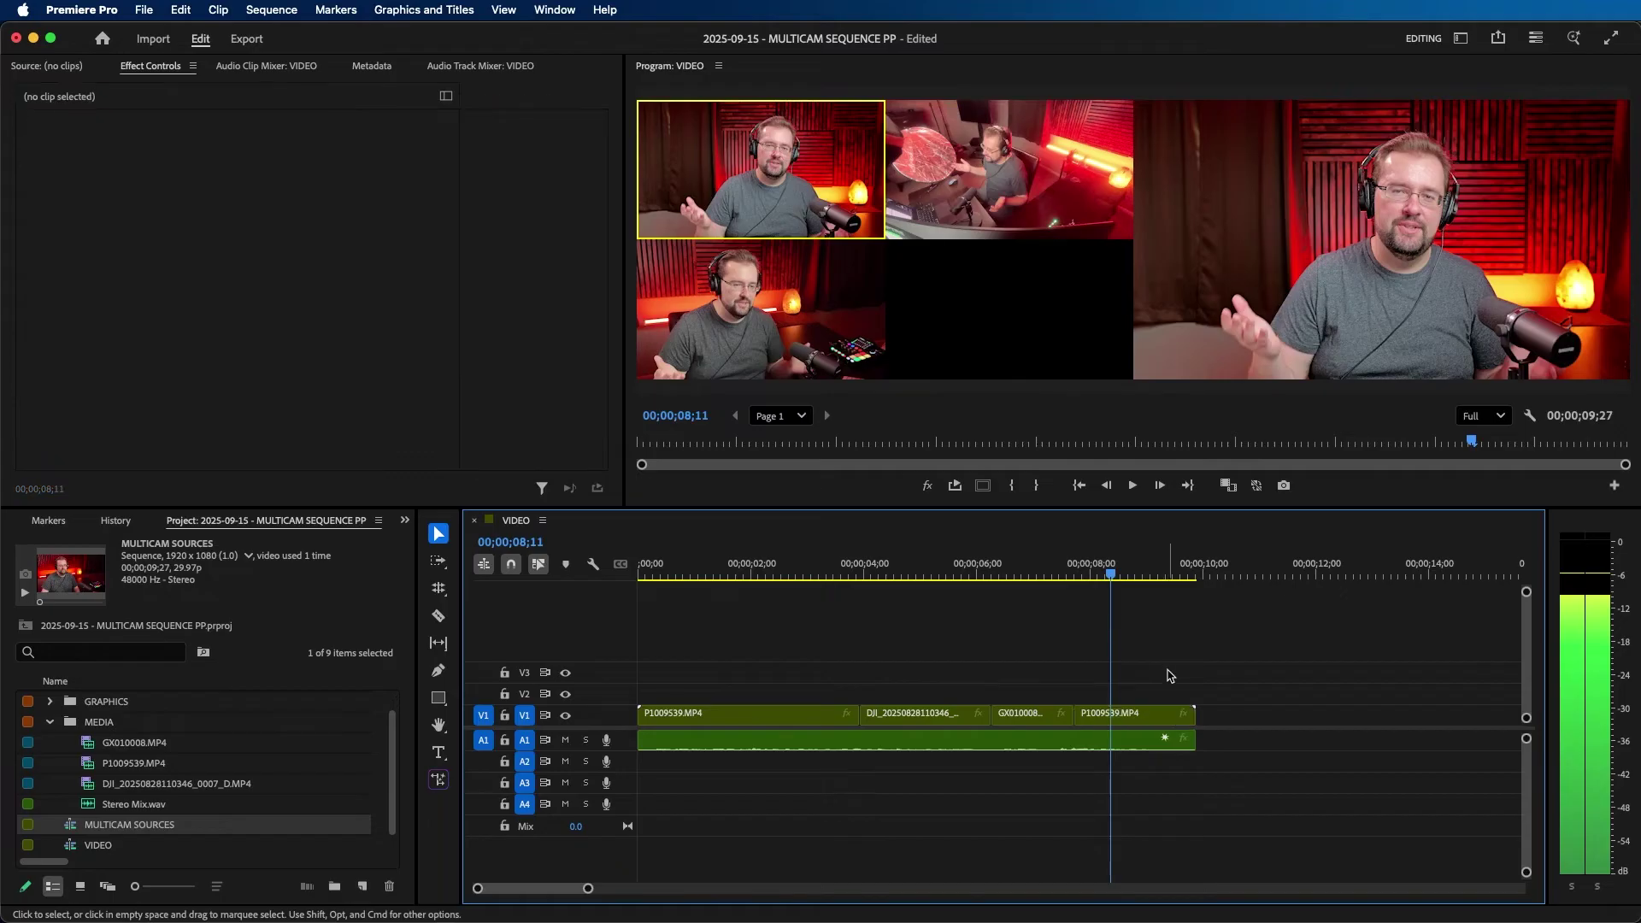
click(1127, 718)
click(796, 337)
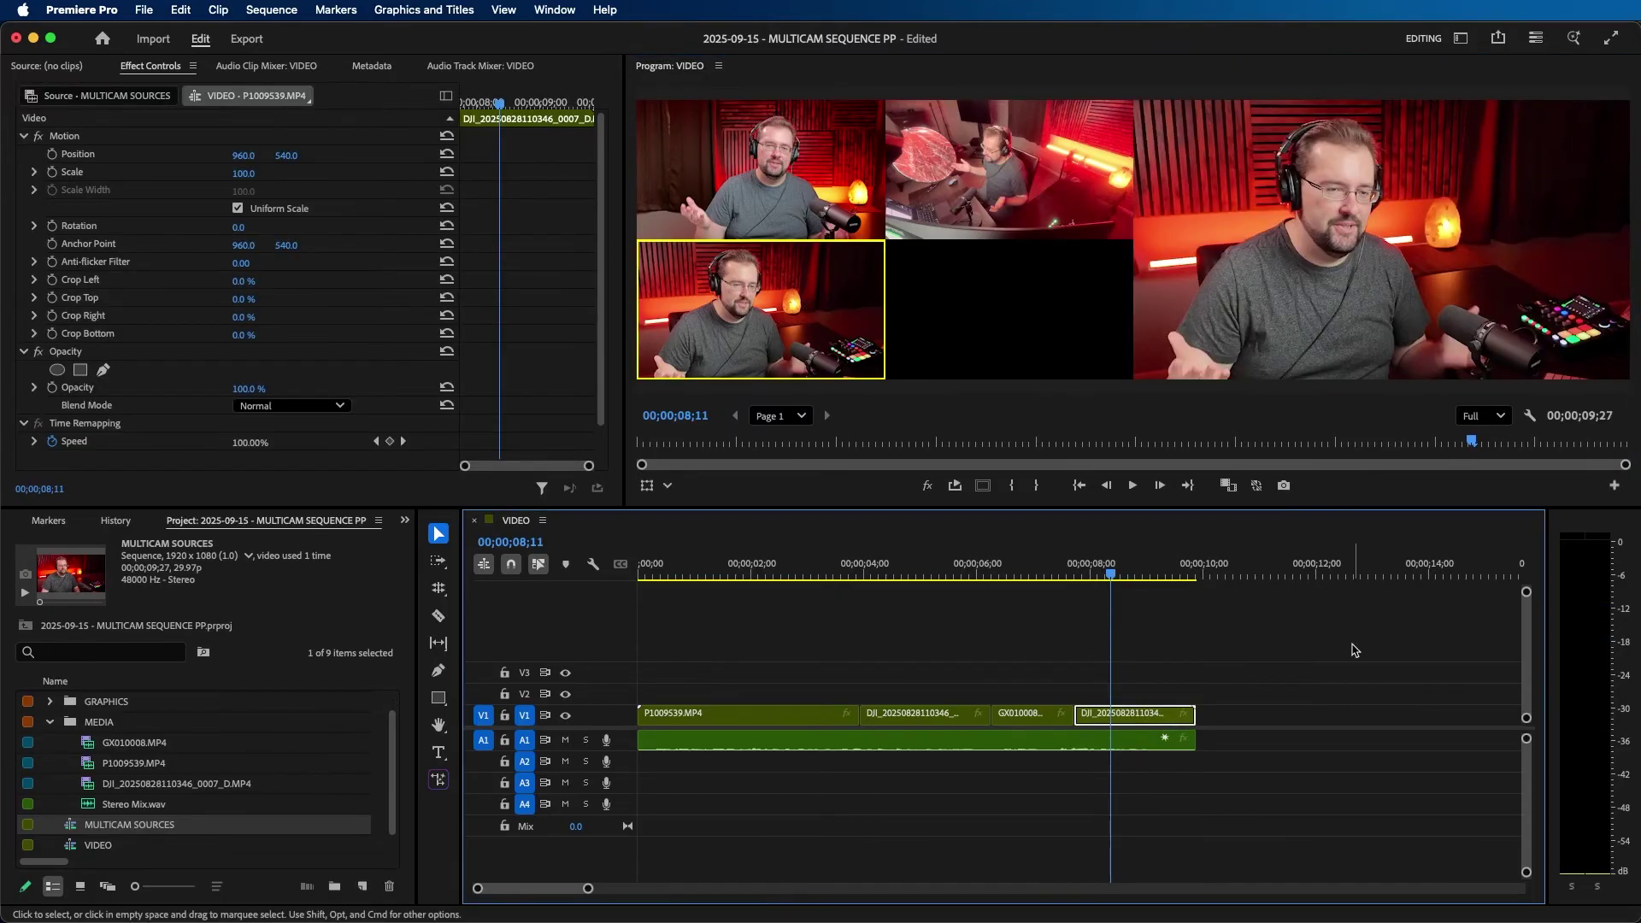
Try the P1009539.MP4 angle on the third V1 segment and return that segment to the GX010008.MP4 angle.
click(1026, 572)
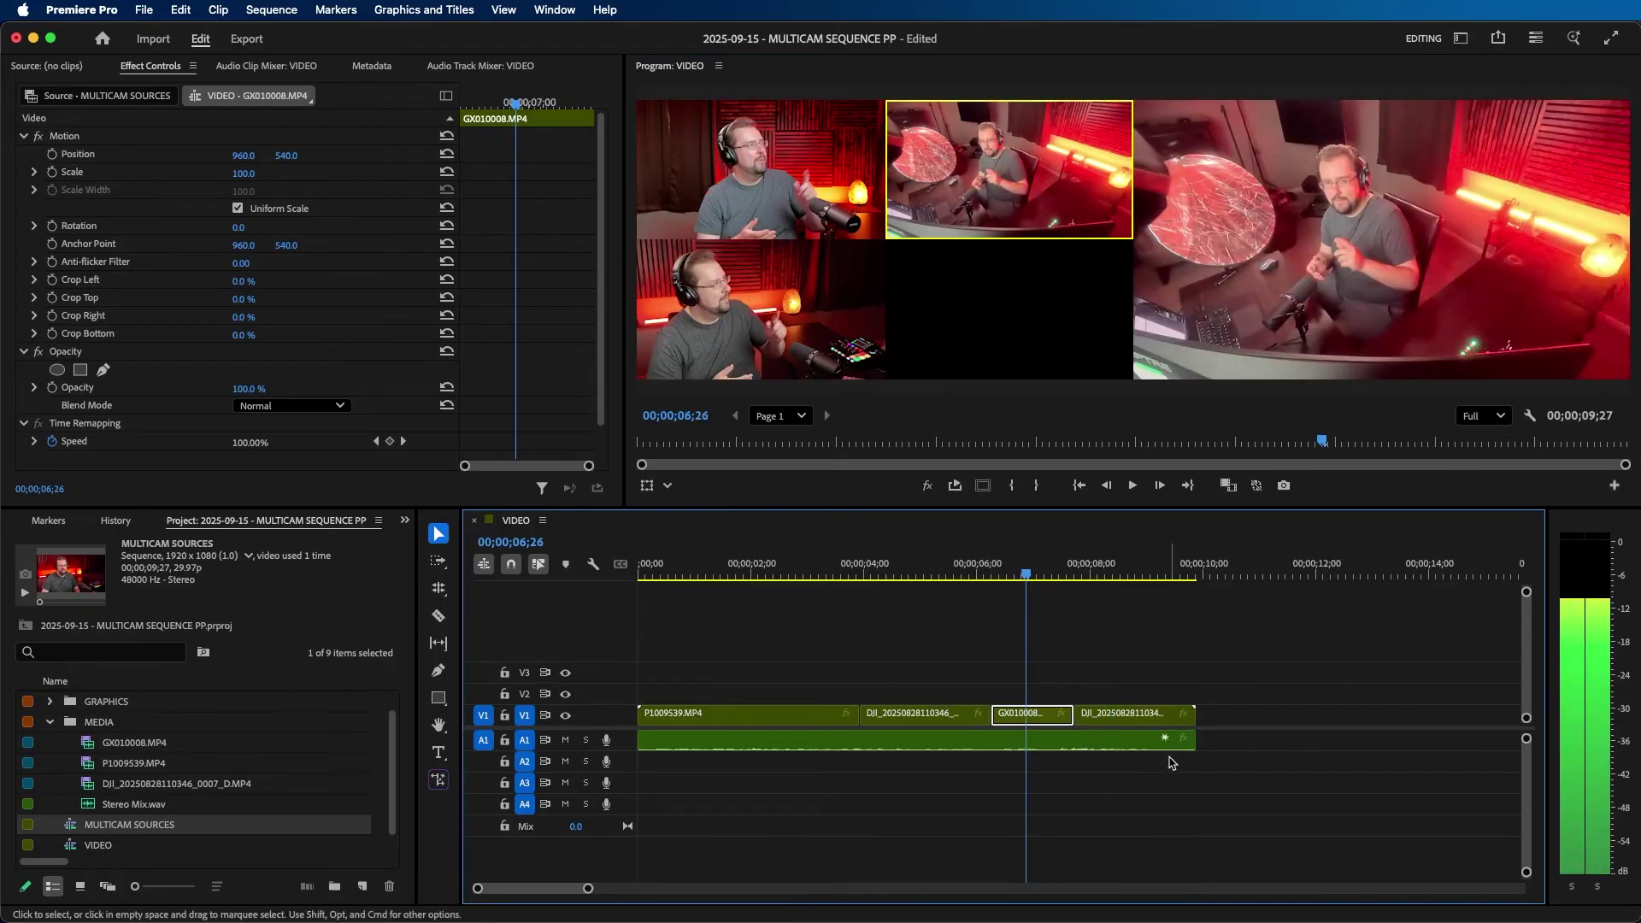
click(740, 181)
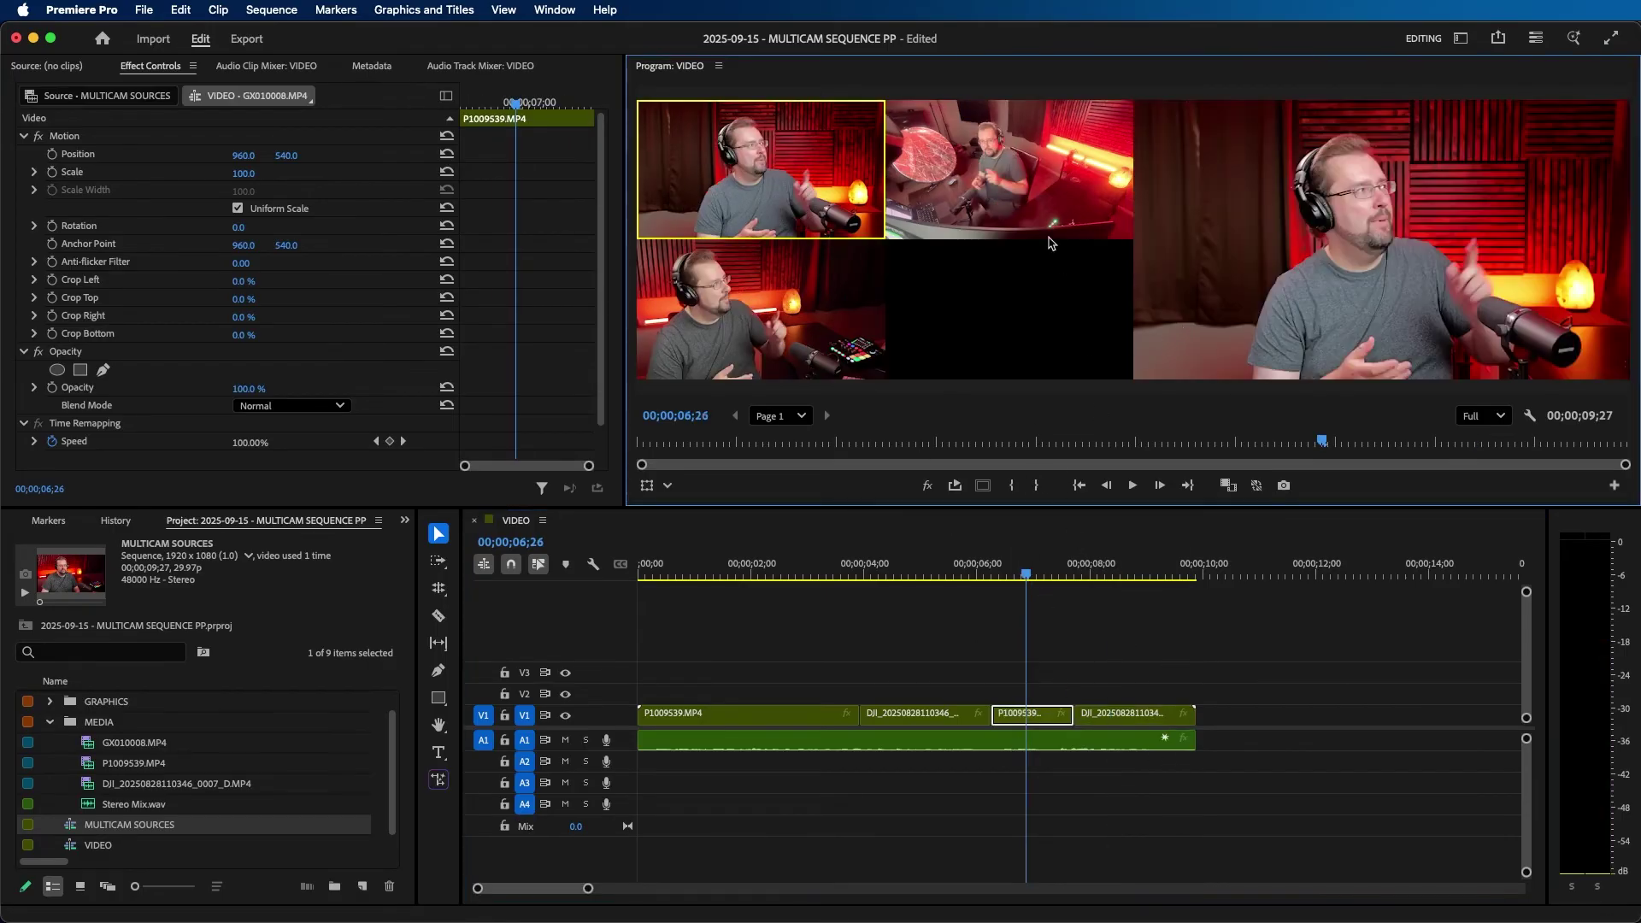
click(1001, 188)
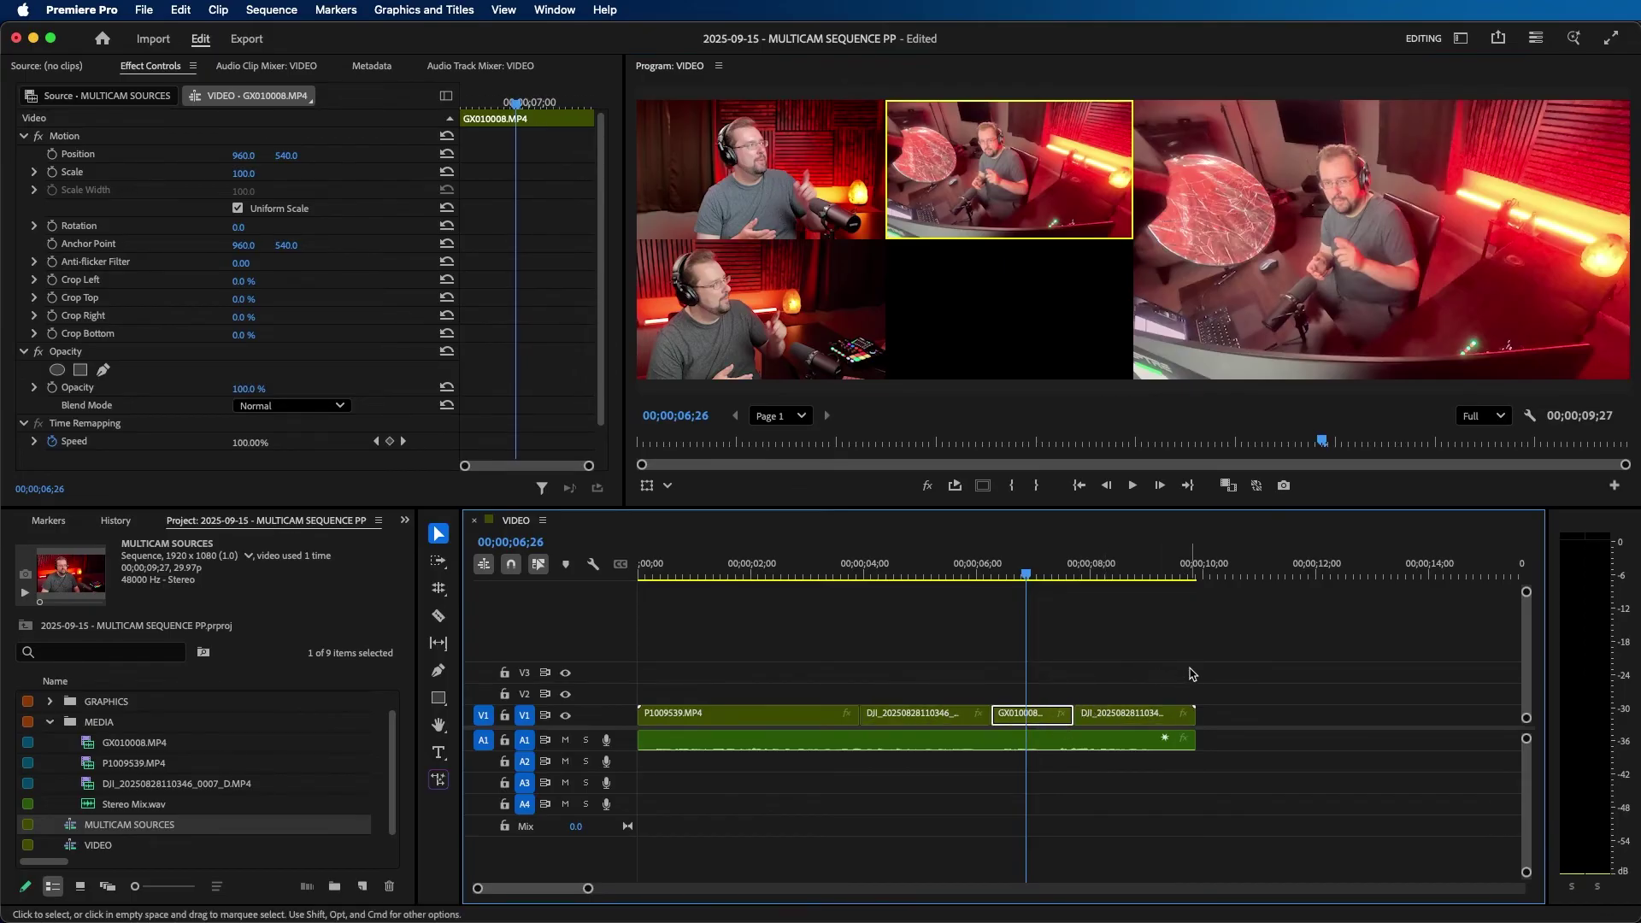
Roll both cuts of the GX010008.MP4 segment outward, its start to about 6 seconds and its end just past 8 seconds.
key(n)
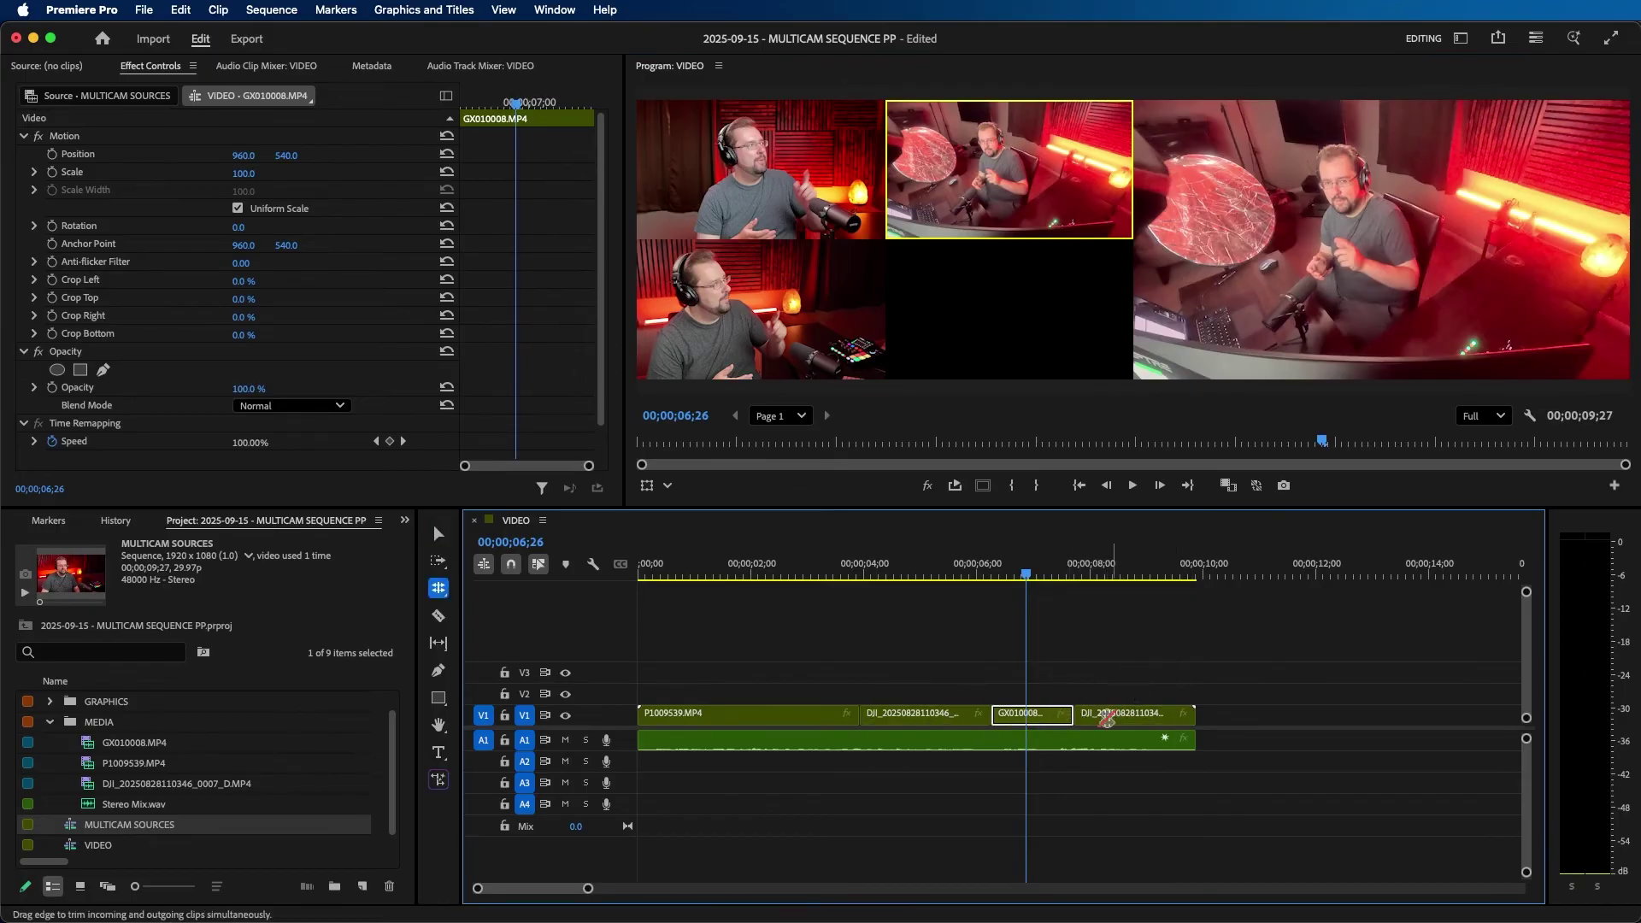
drag(1073, 713, 1100, 713)
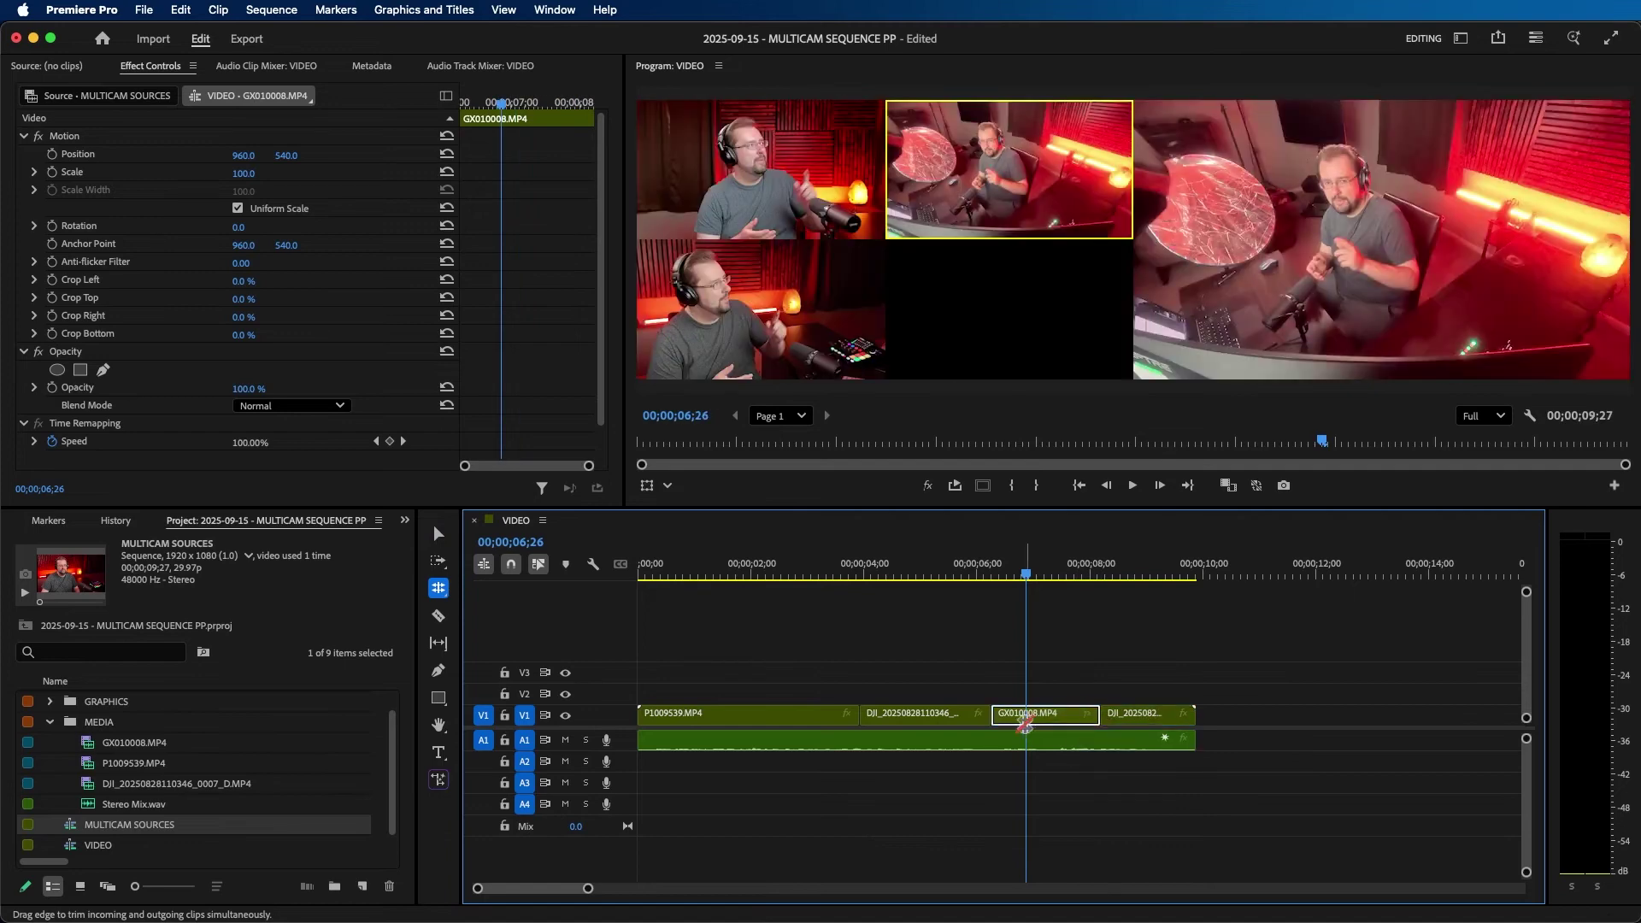
mouse_move(992, 718)
mouse_down()
mouse_move(974, 719)
mouse_move(1008, 716)
mouse_move(987, 715)
mouse_up()
key(v)
click(990, 651)
key(super+z)
key(super+z)
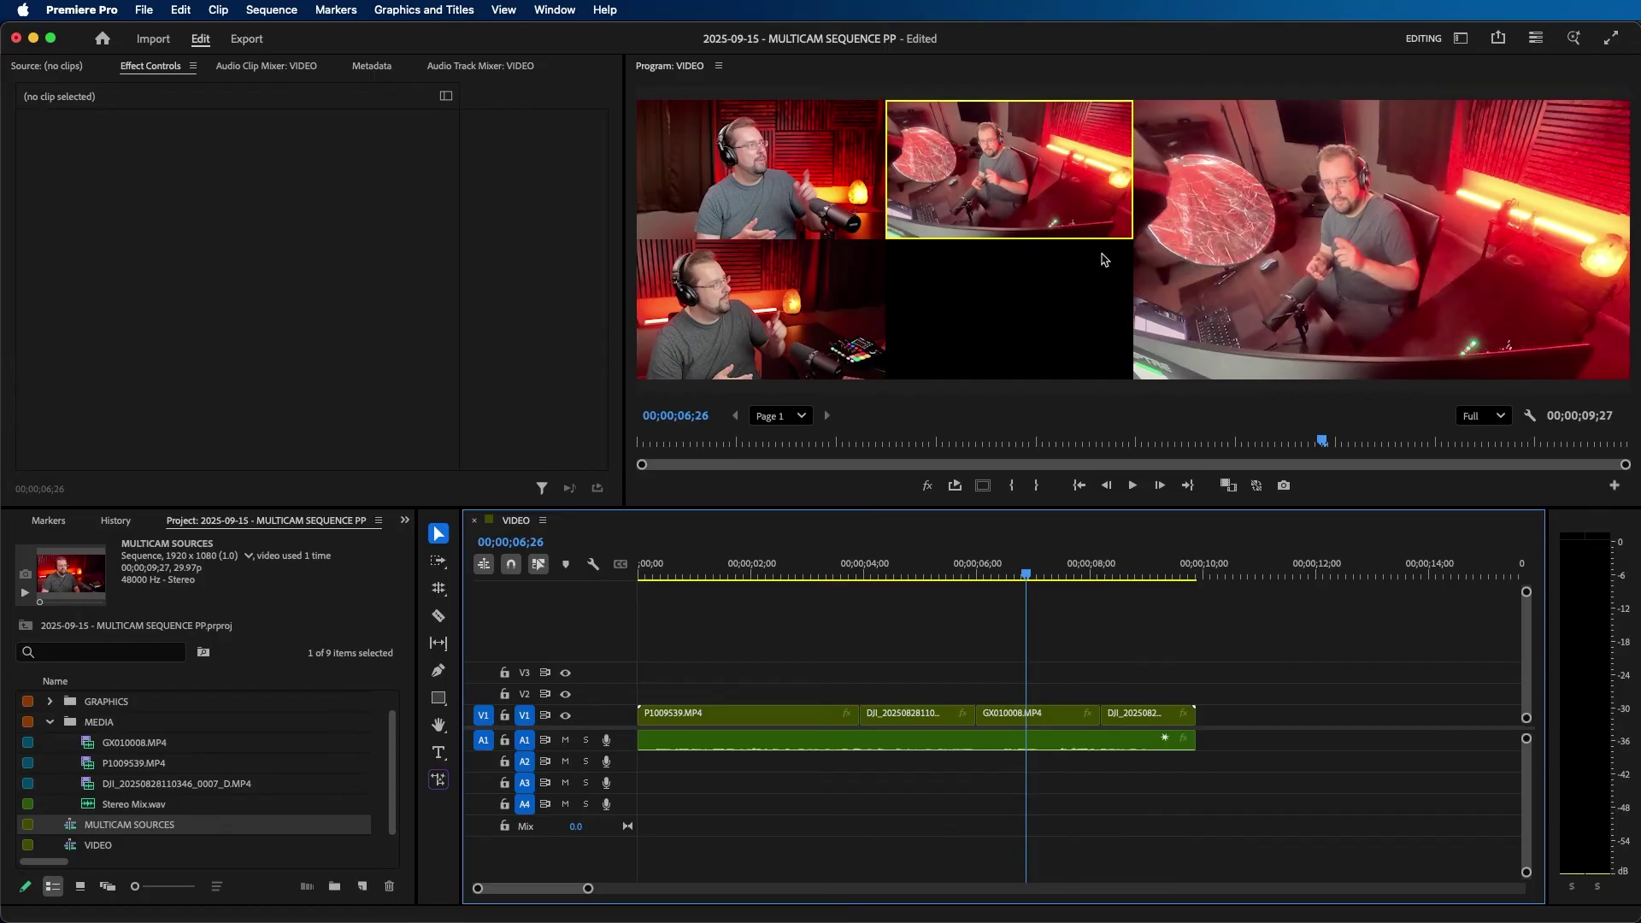
Set the Program monitor's display mode to Composite Video and play back the edited angles full frame.
right_click(1224, 277)
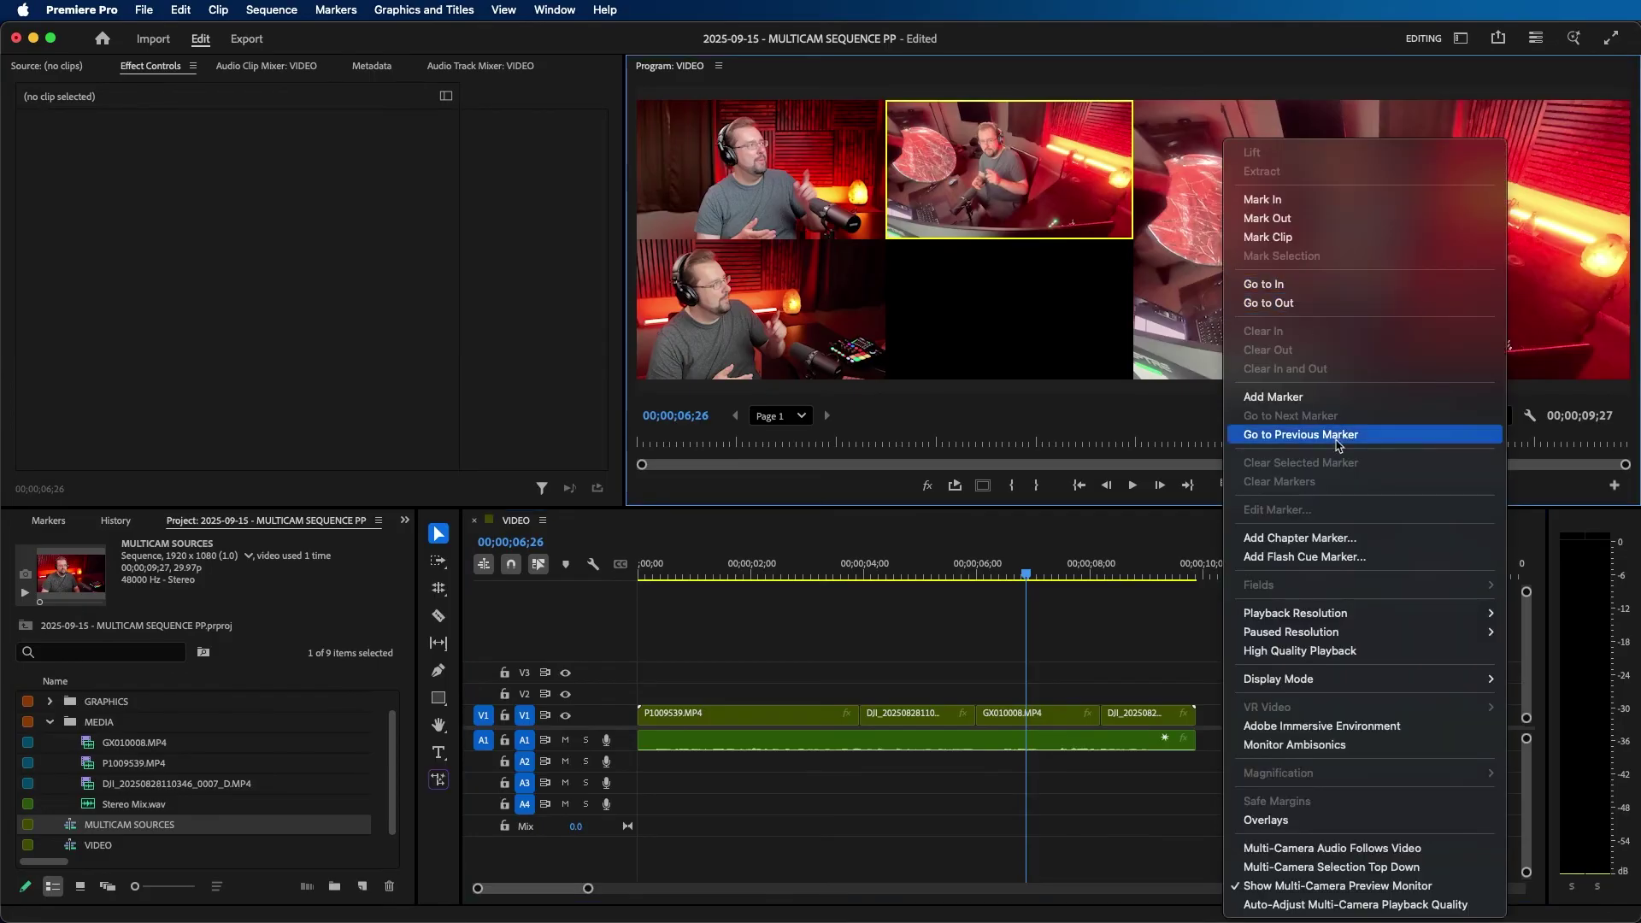
mouse_move(1344, 681)
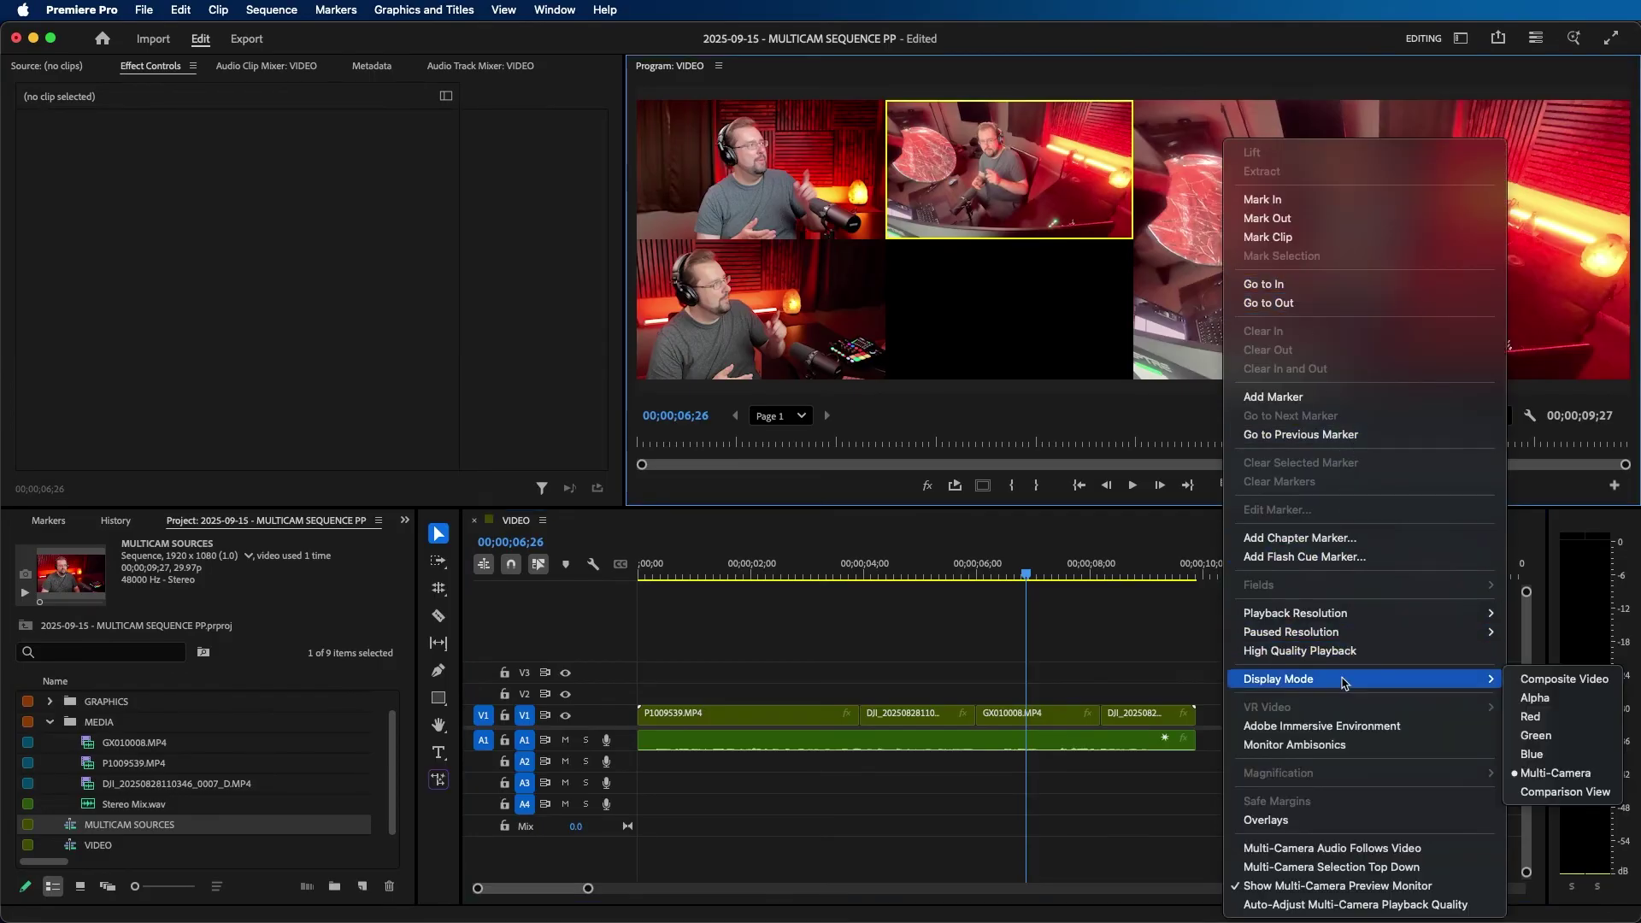
click(1556, 680)
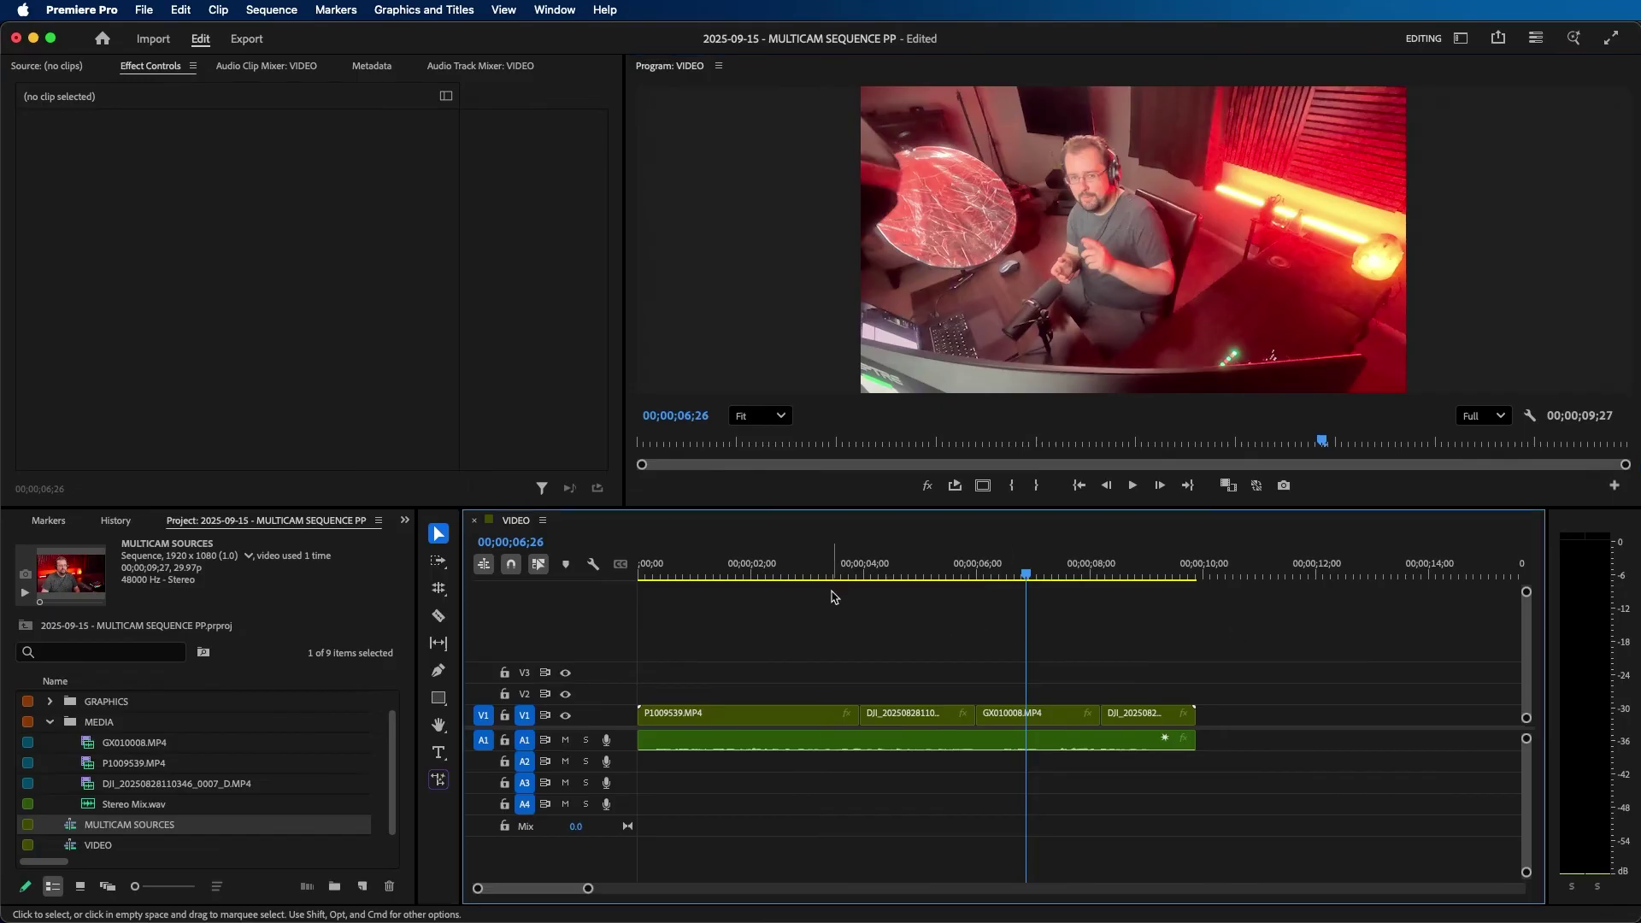
click(1003, 441)
key(space)
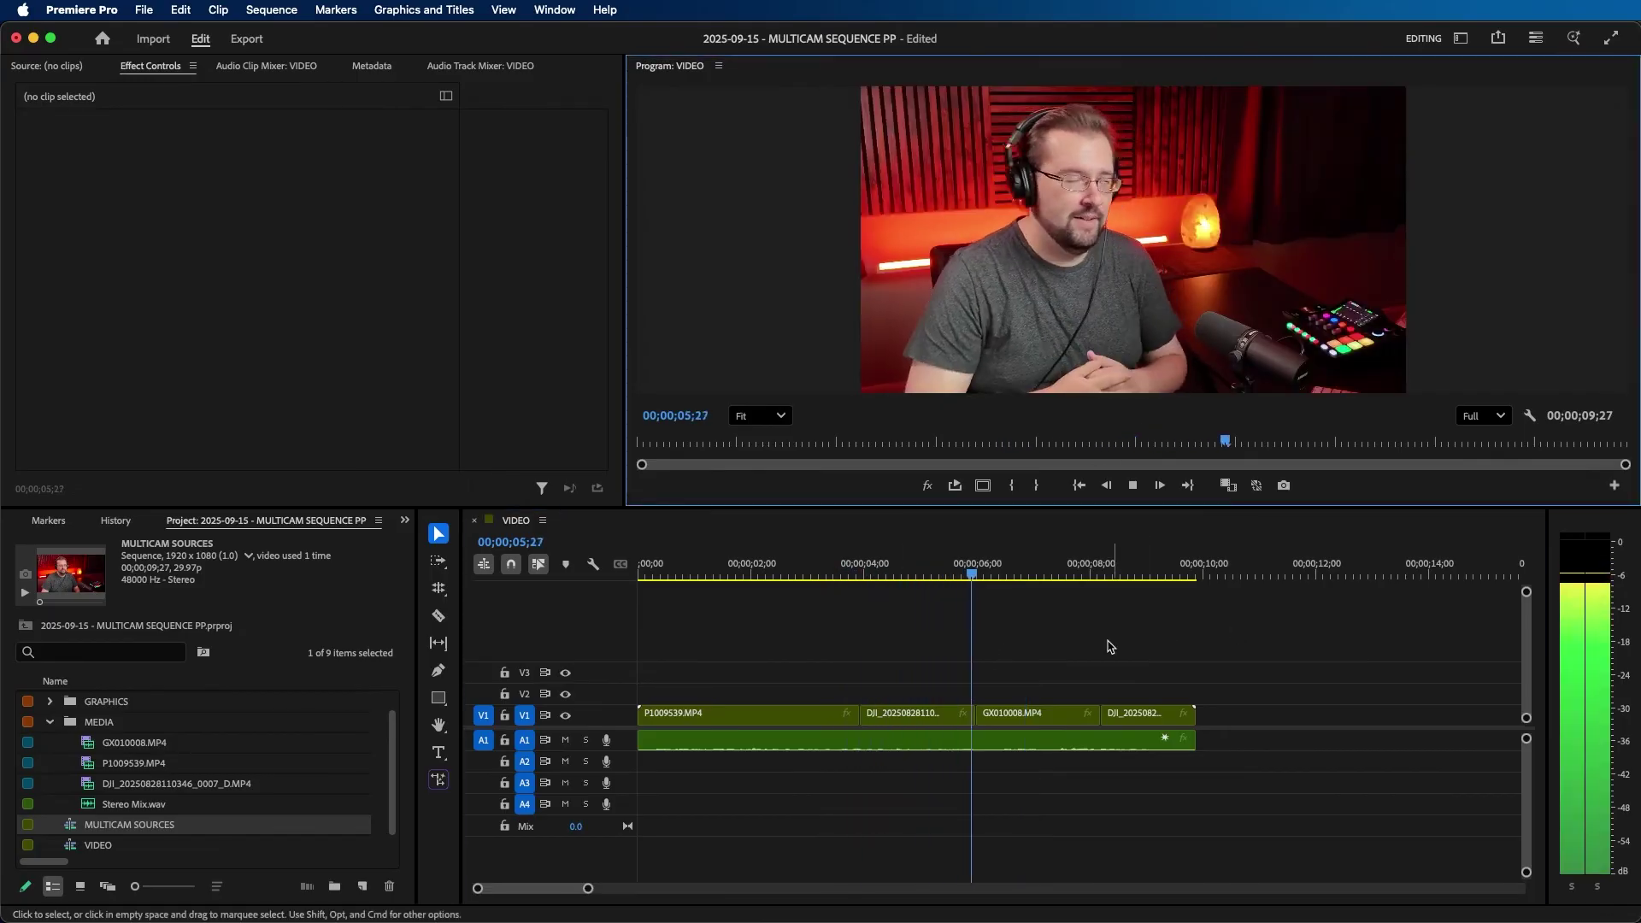
Stop playback and return the Program monitor's display mode to Multi-Camera.
right_click(1022, 142)
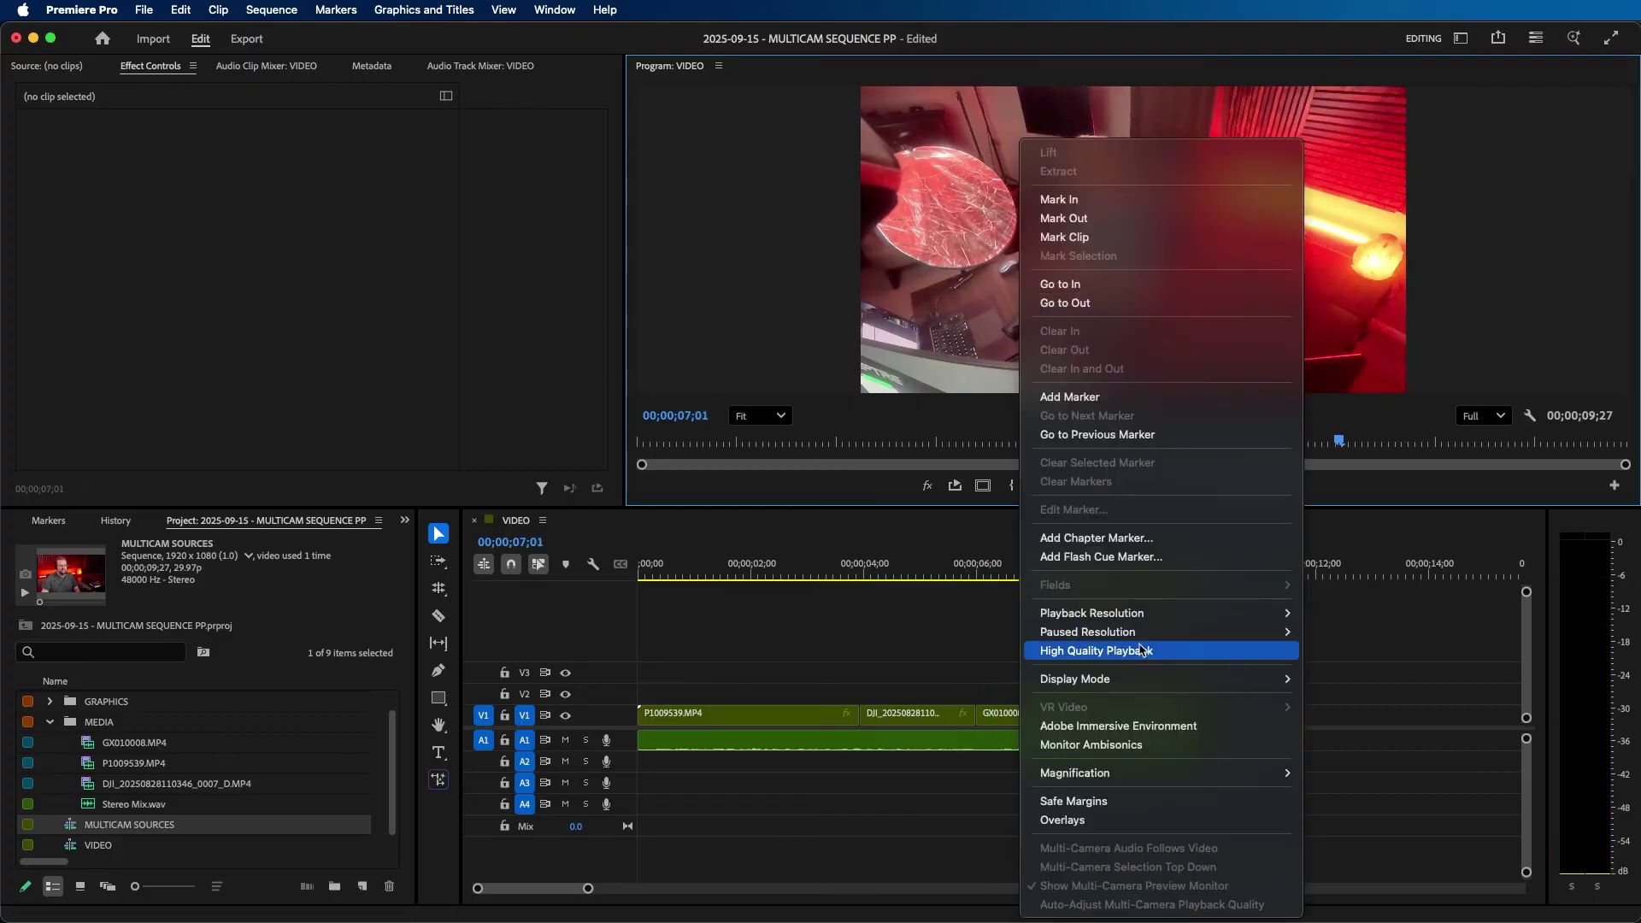
mouse_move(1145, 679)
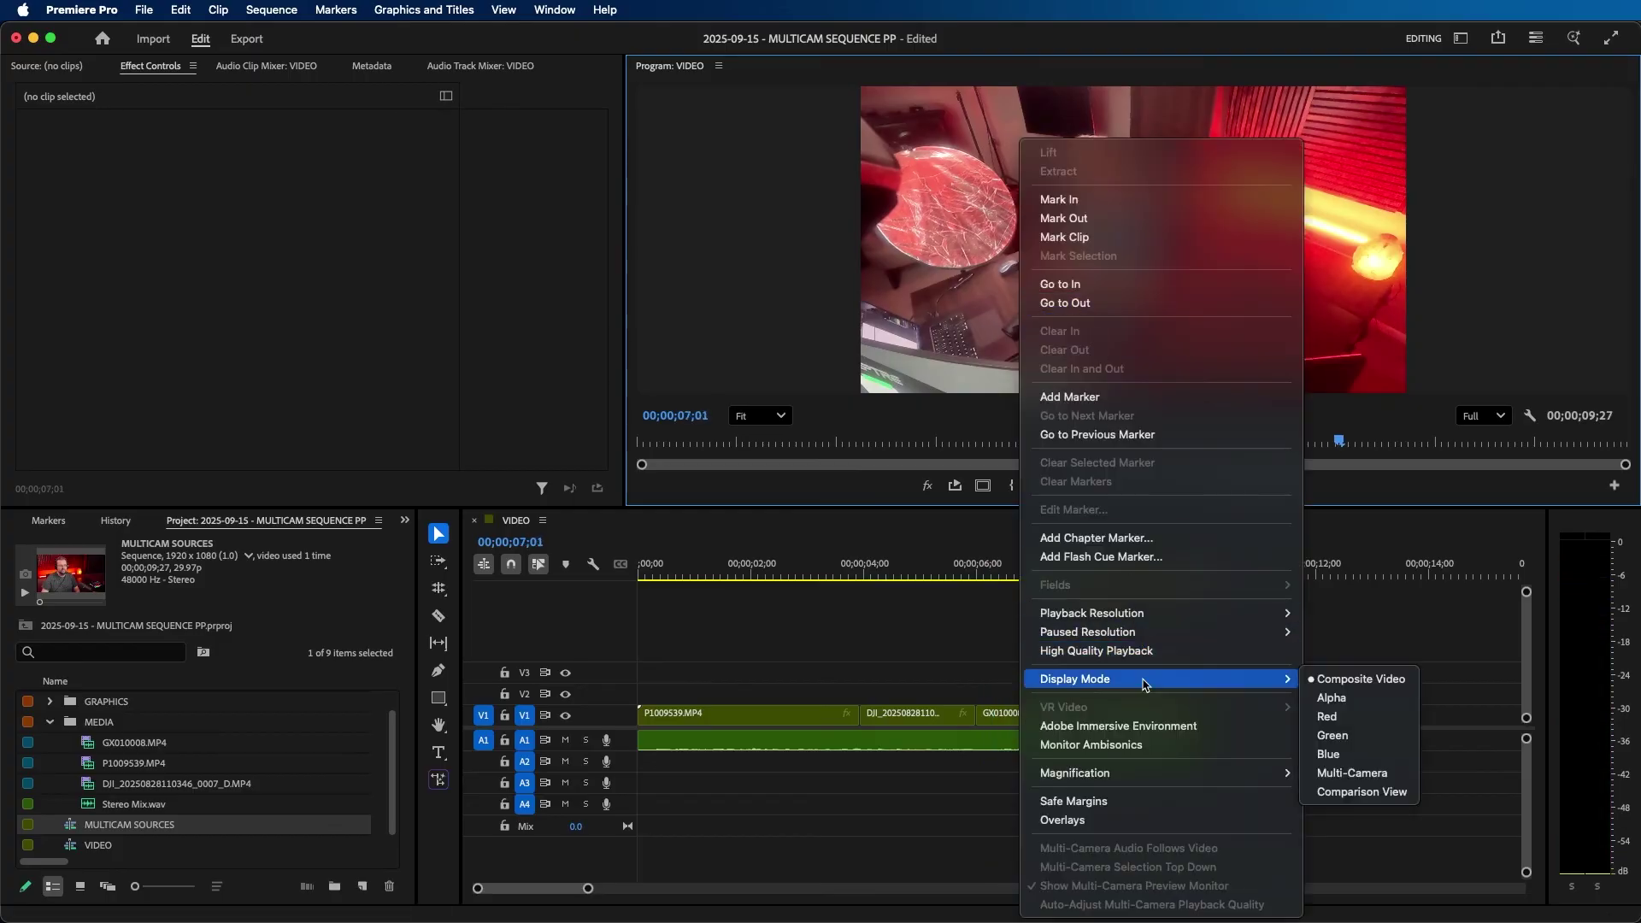
click(1379, 774)
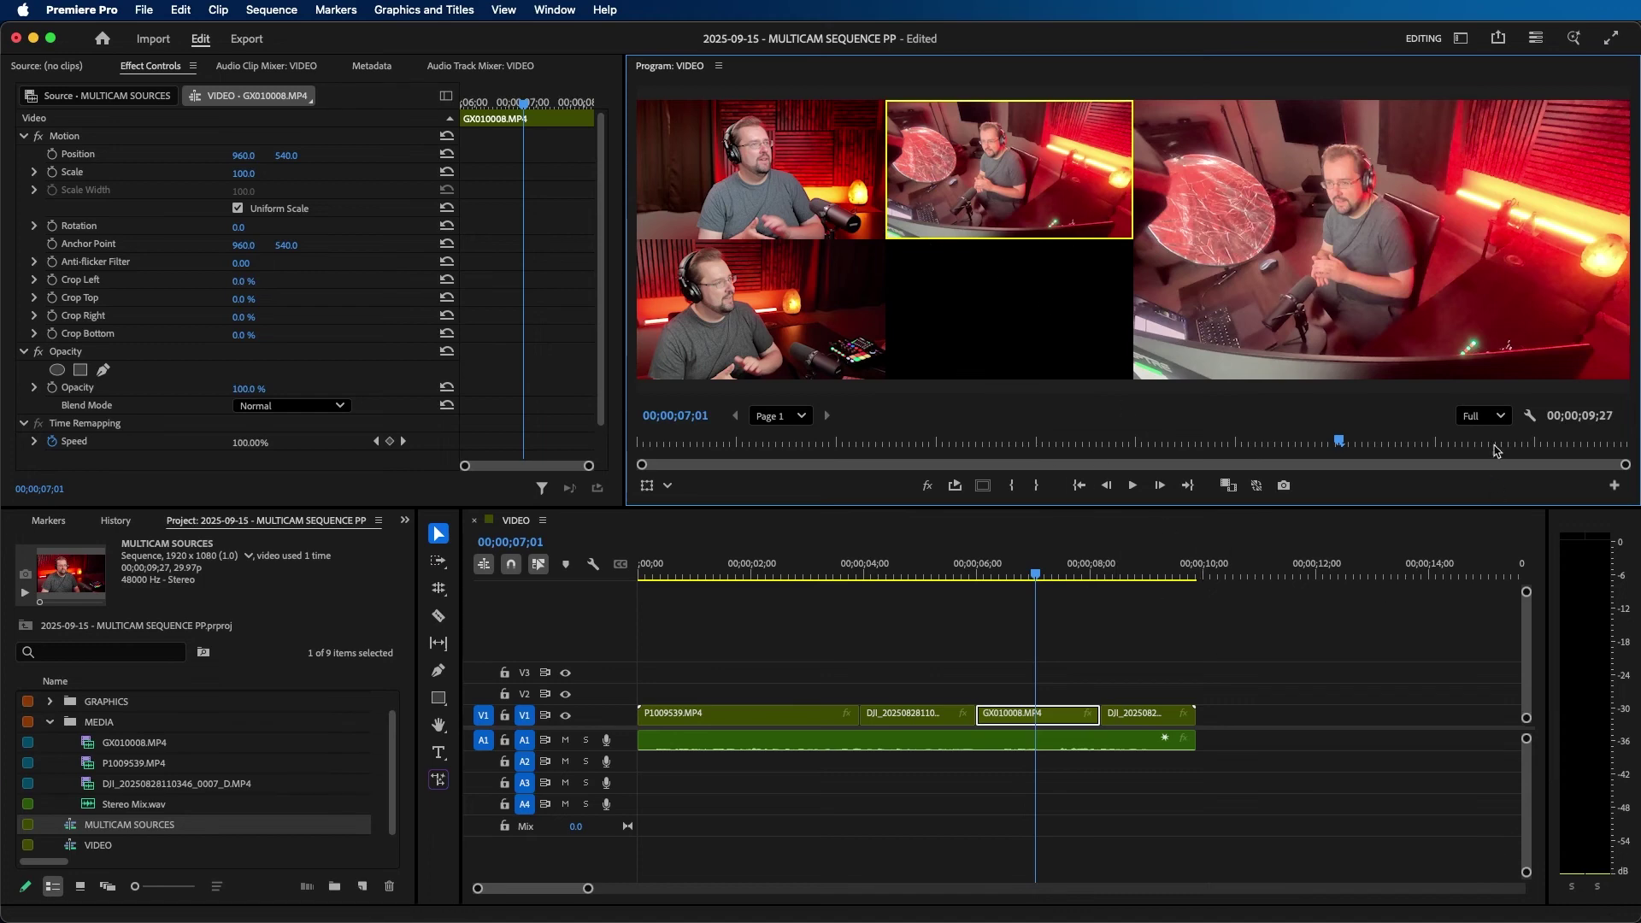
Set the Program monitor's playback resolution to 1/4 and play part of the multicam edit, stopping at 00;00;04;23.
click(1484, 416)
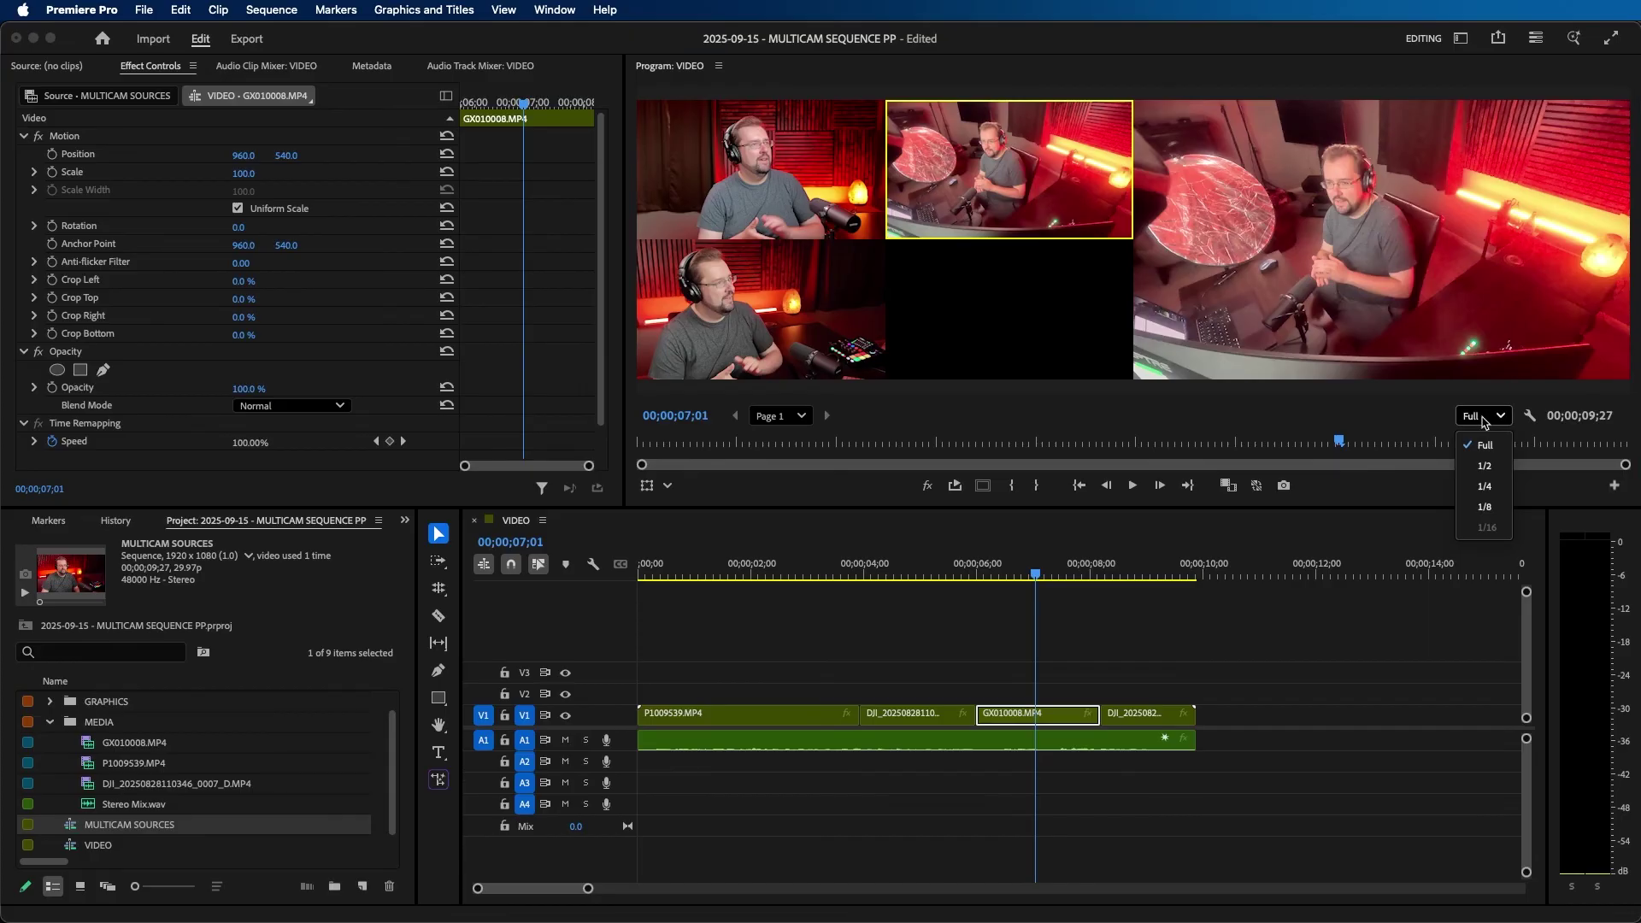
click(1484, 486)
click(794, 567)
key(space)
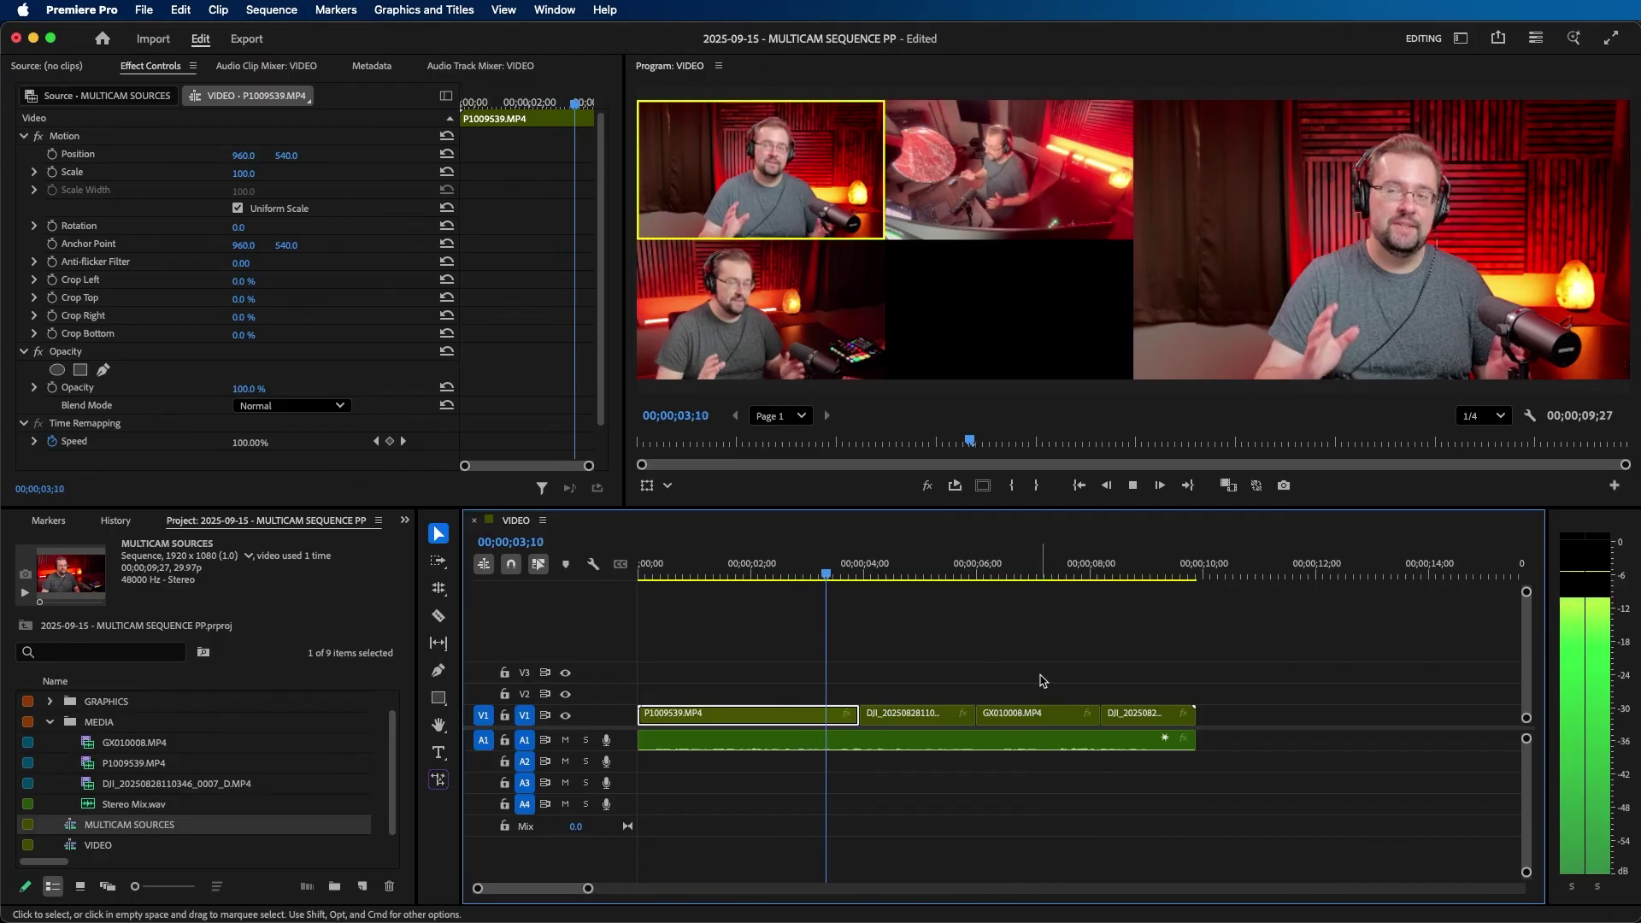
key(space)
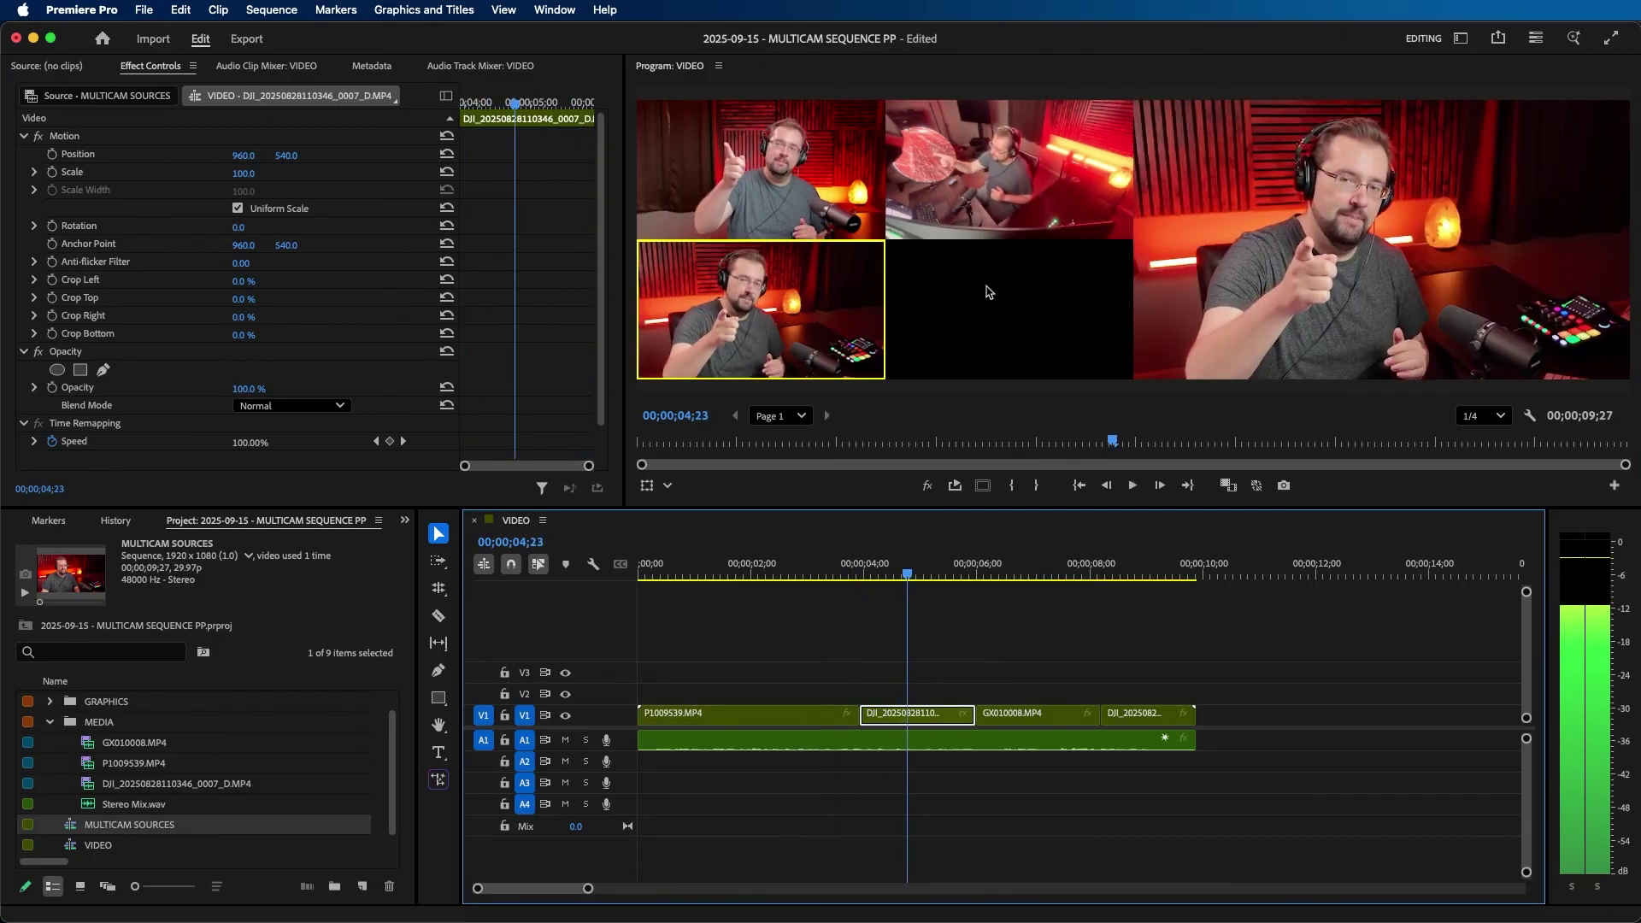
click(1299, 658)
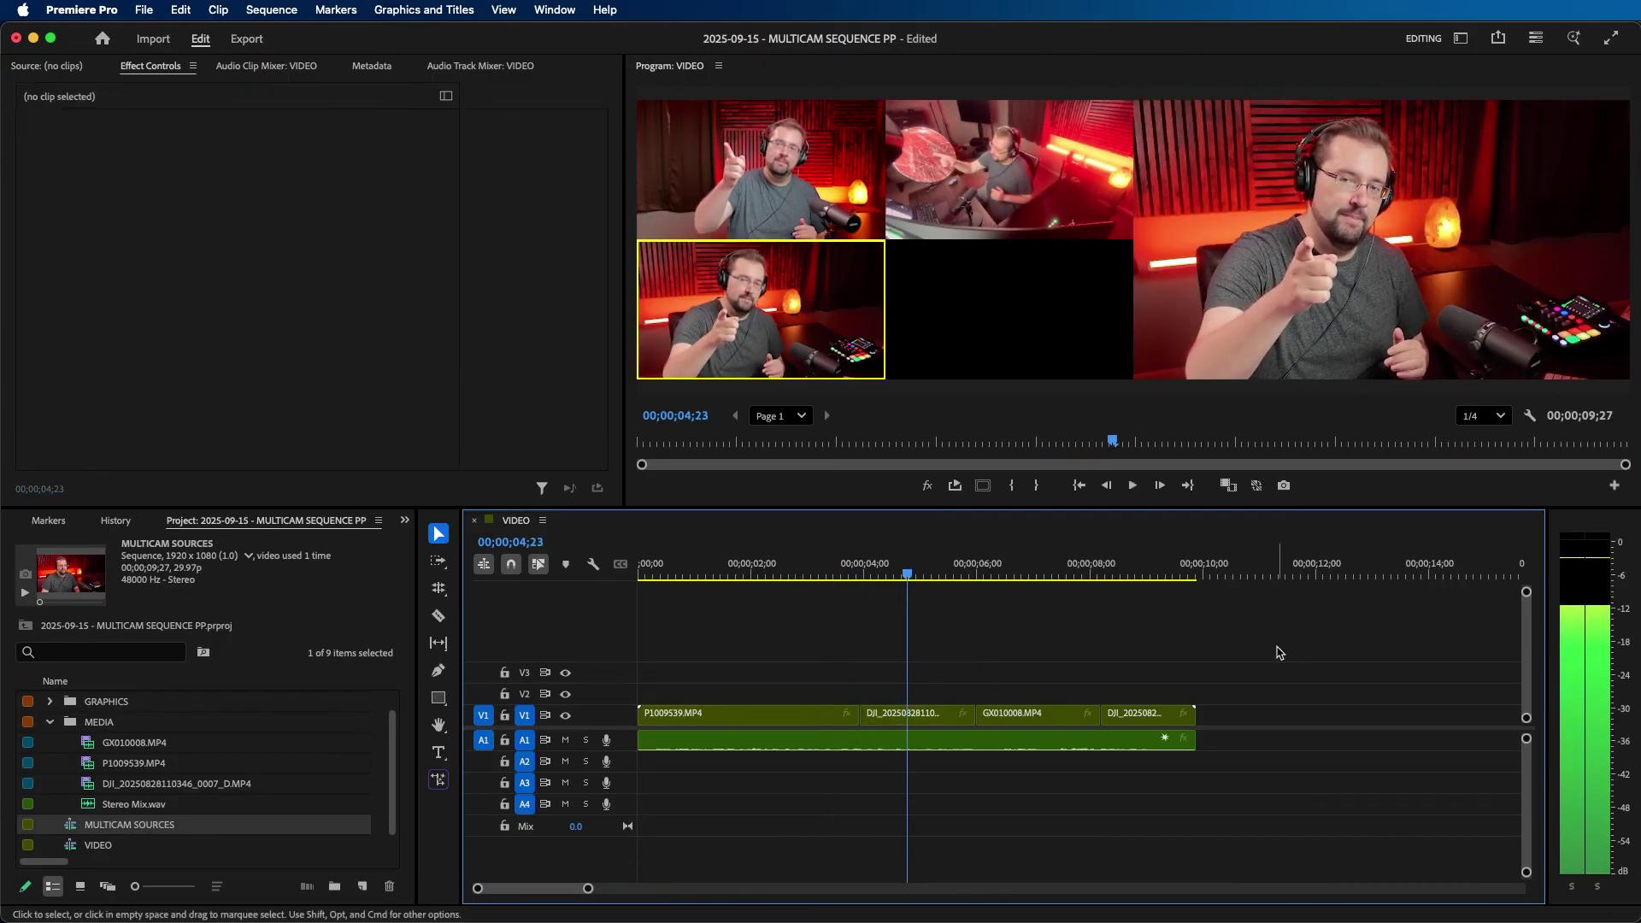